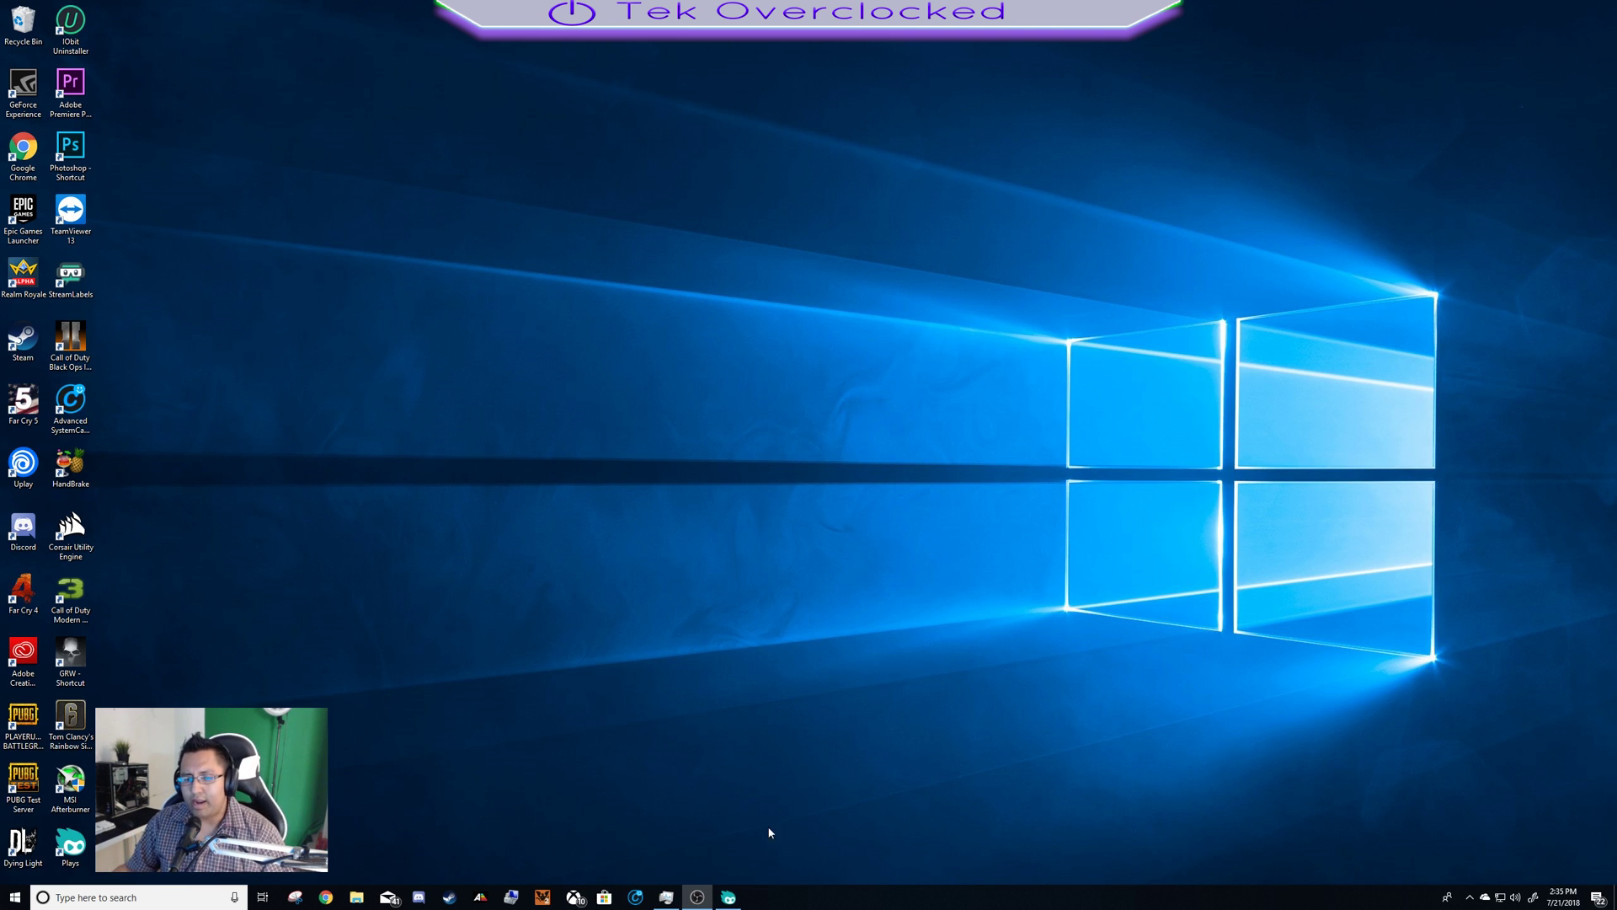
Step: Look through the PLAYERUNKNOWN'S BATTLEGROUNDS recordings under GEFORCE HIGHLIGHT on the Video/Storage (E:) drive, and close the window
click(358, 899)
double_click(1104, 407)
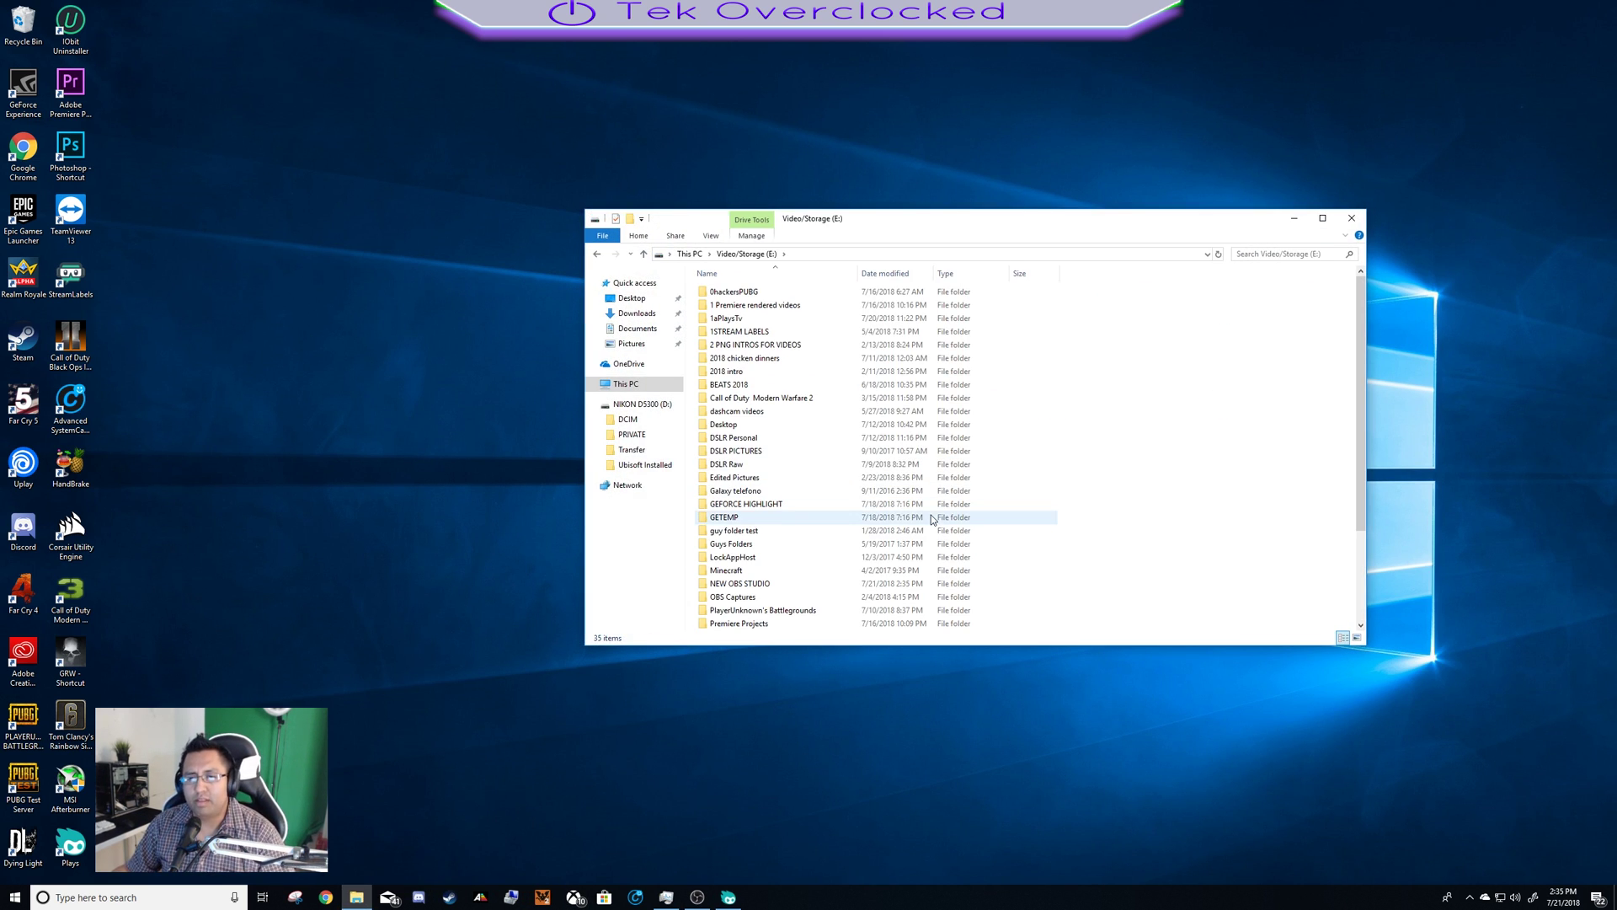
double_click(788, 503)
double_click(808, 412)
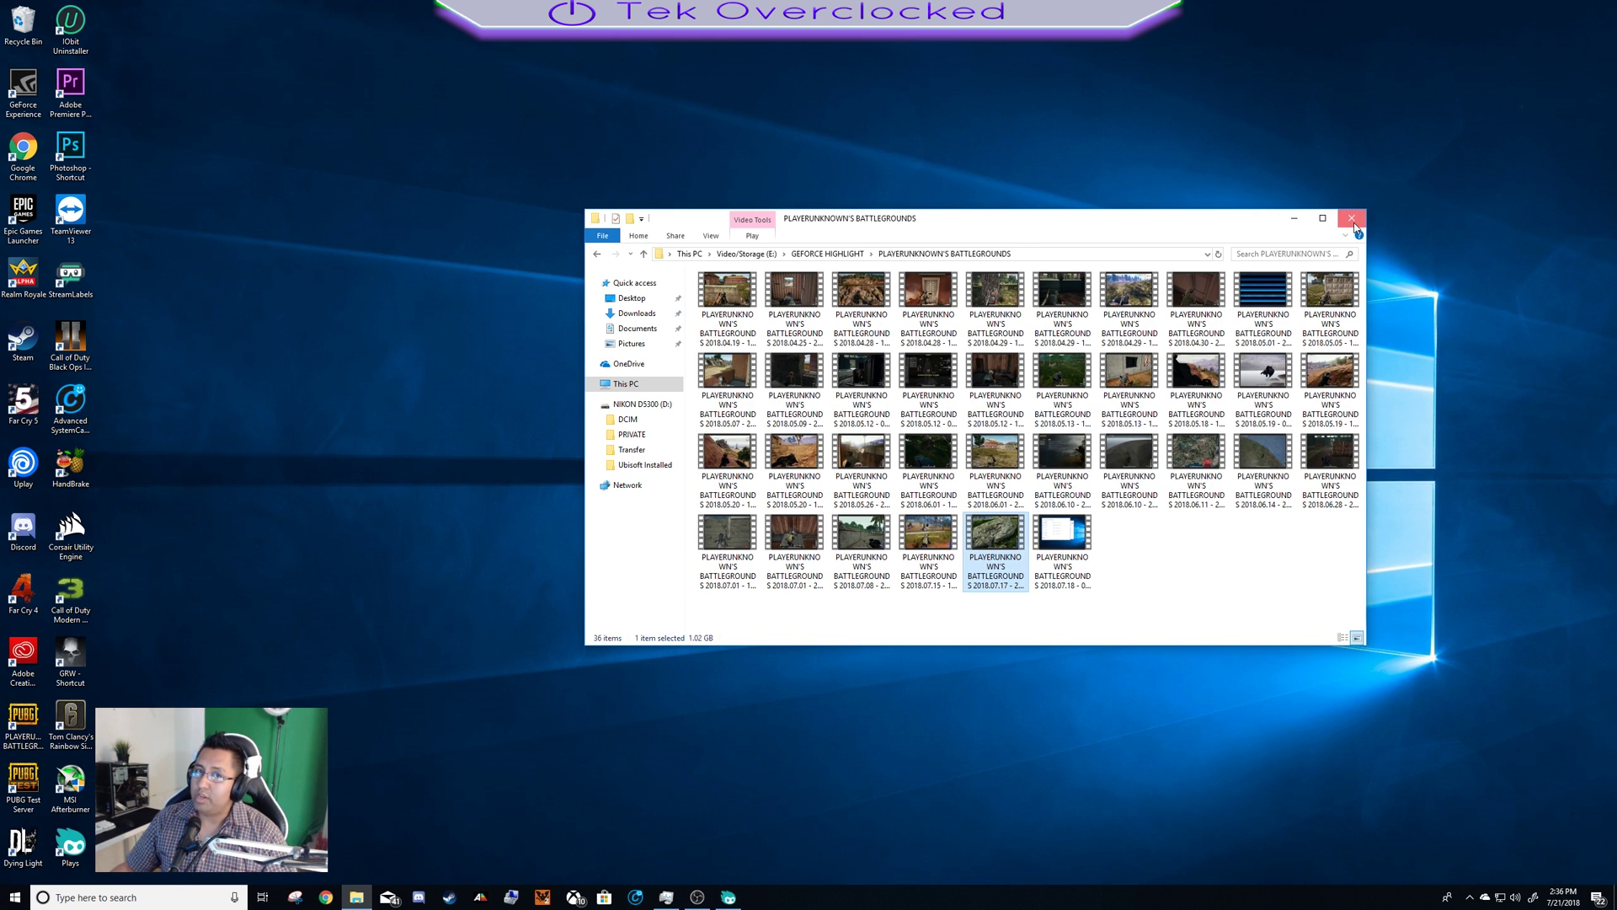
click(1351, 219)
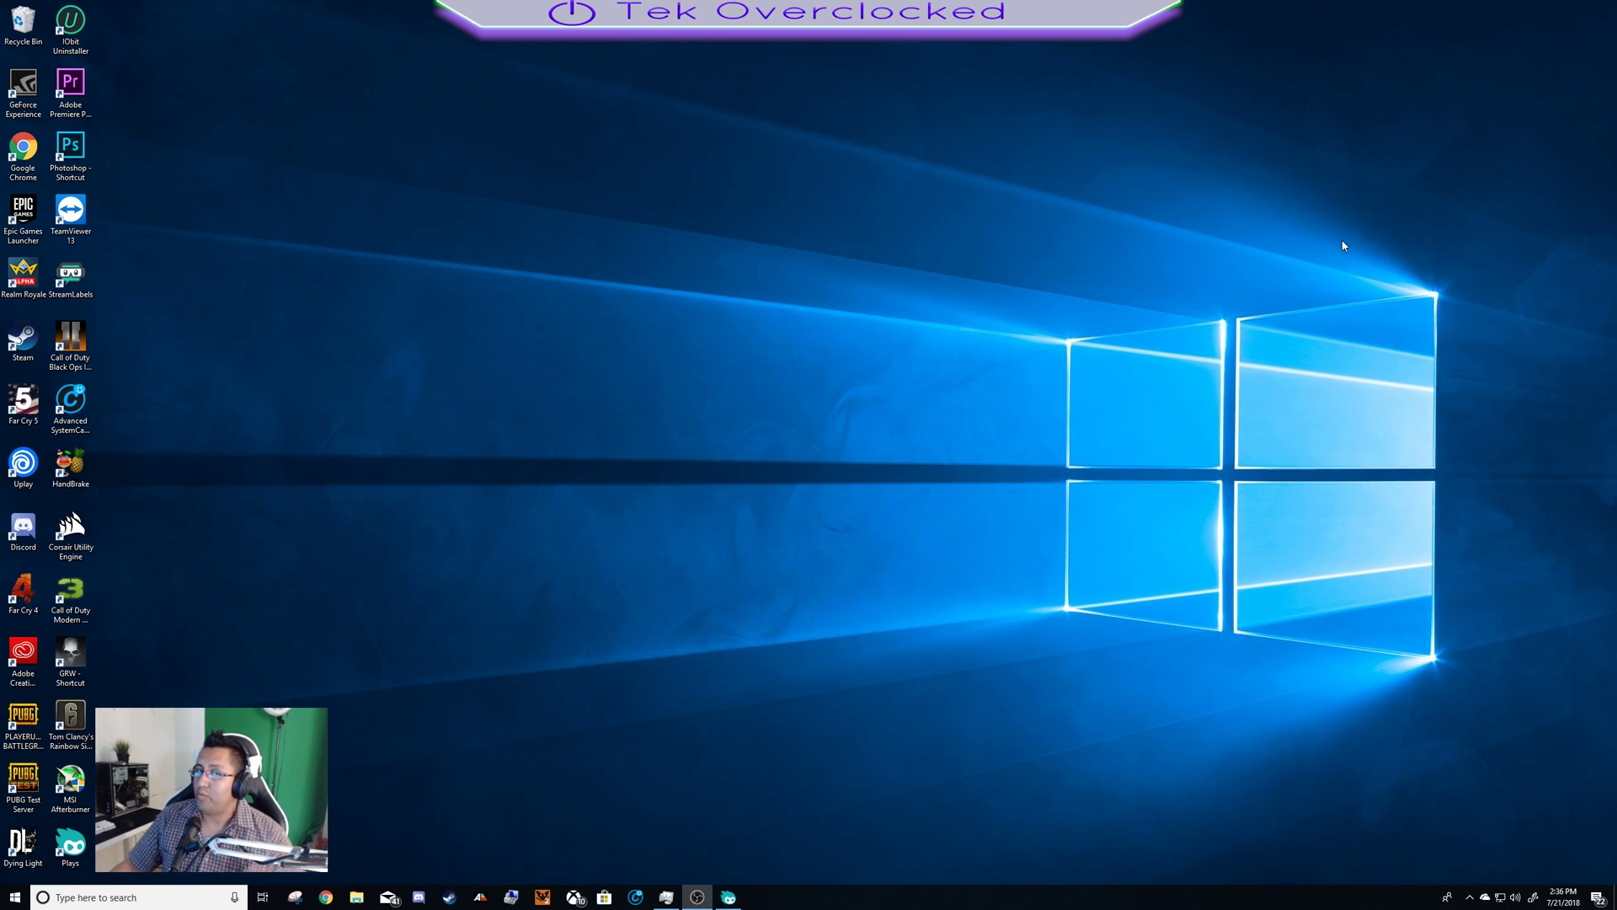
Step: Switch to the Plays app, view the PLAYERUNKNOWN'S BATTLEGROUNDS session, and open the video settings
click(728, 897)
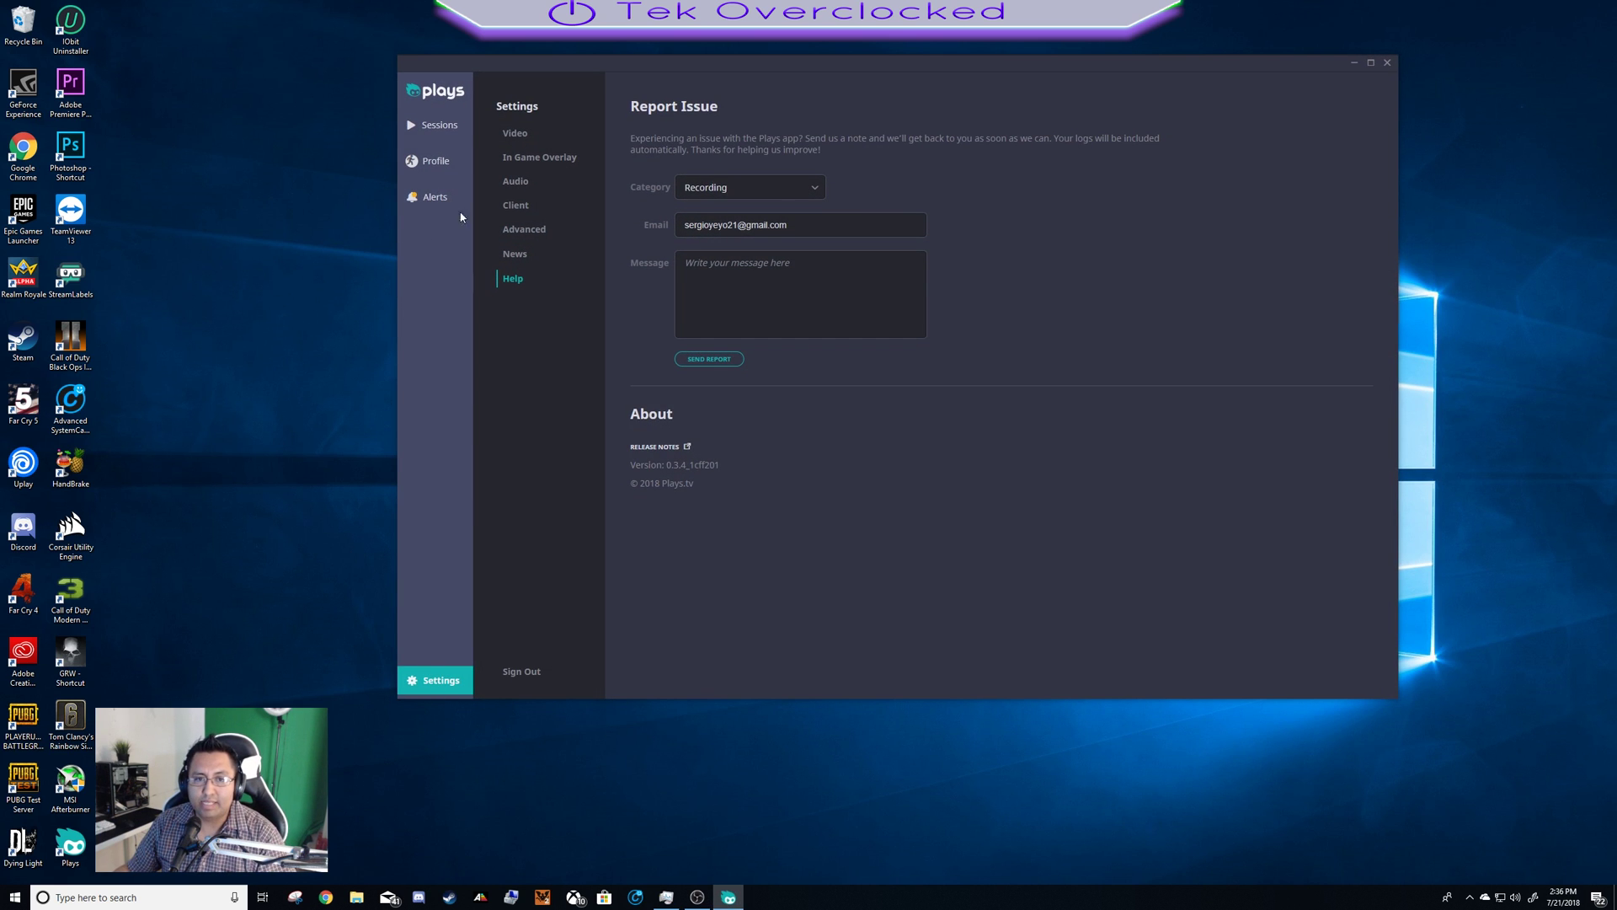
click(439, 126)
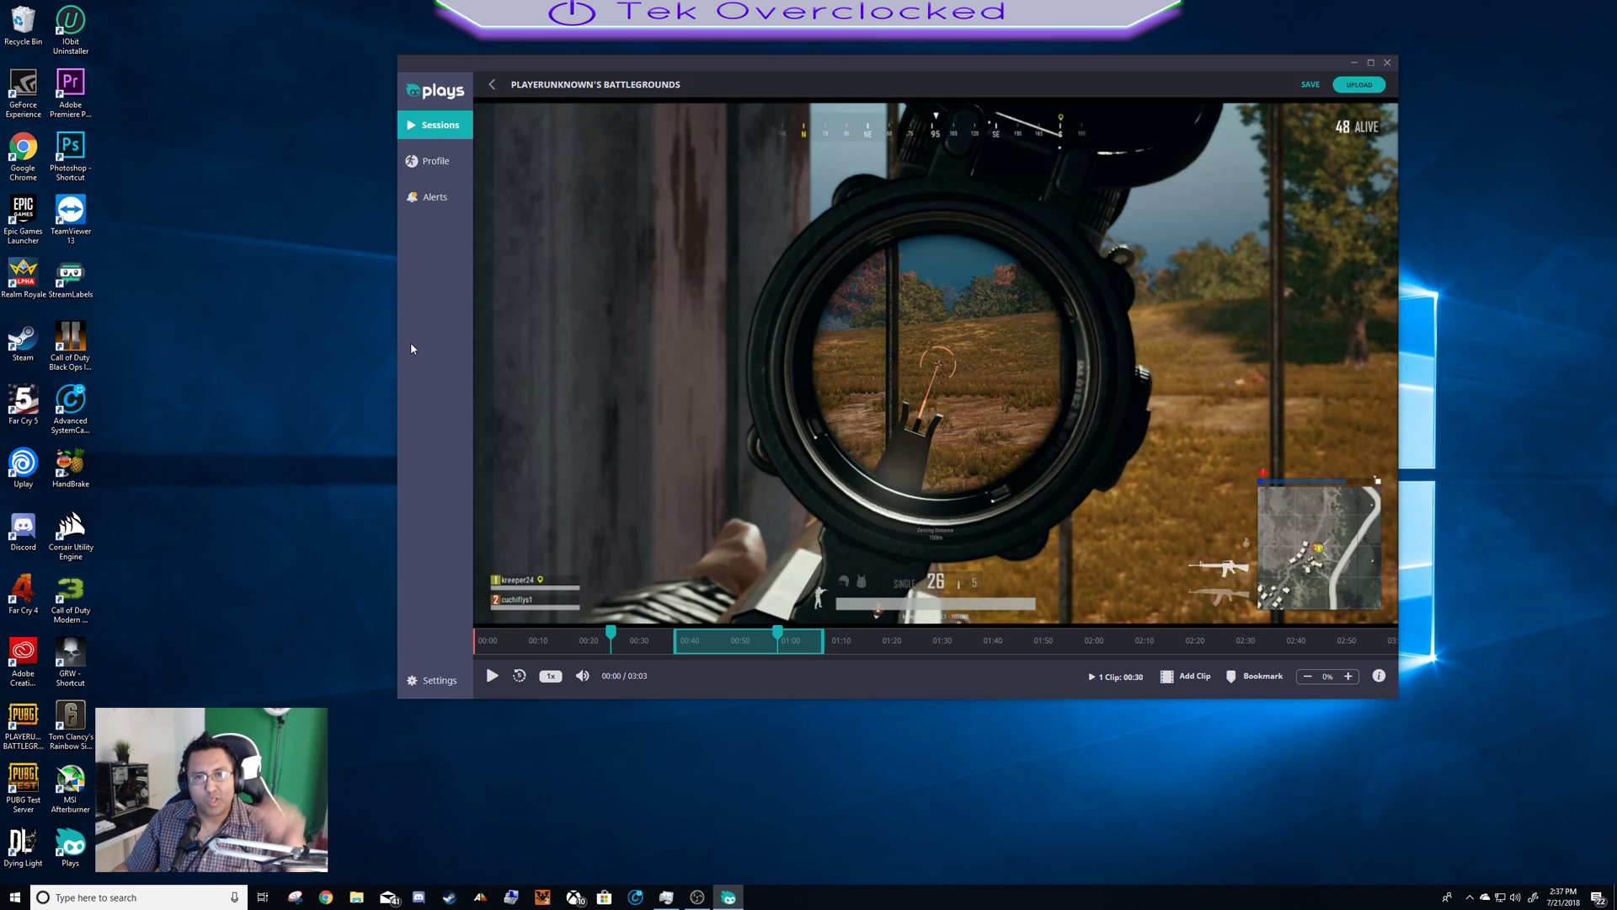
click(433, 681)
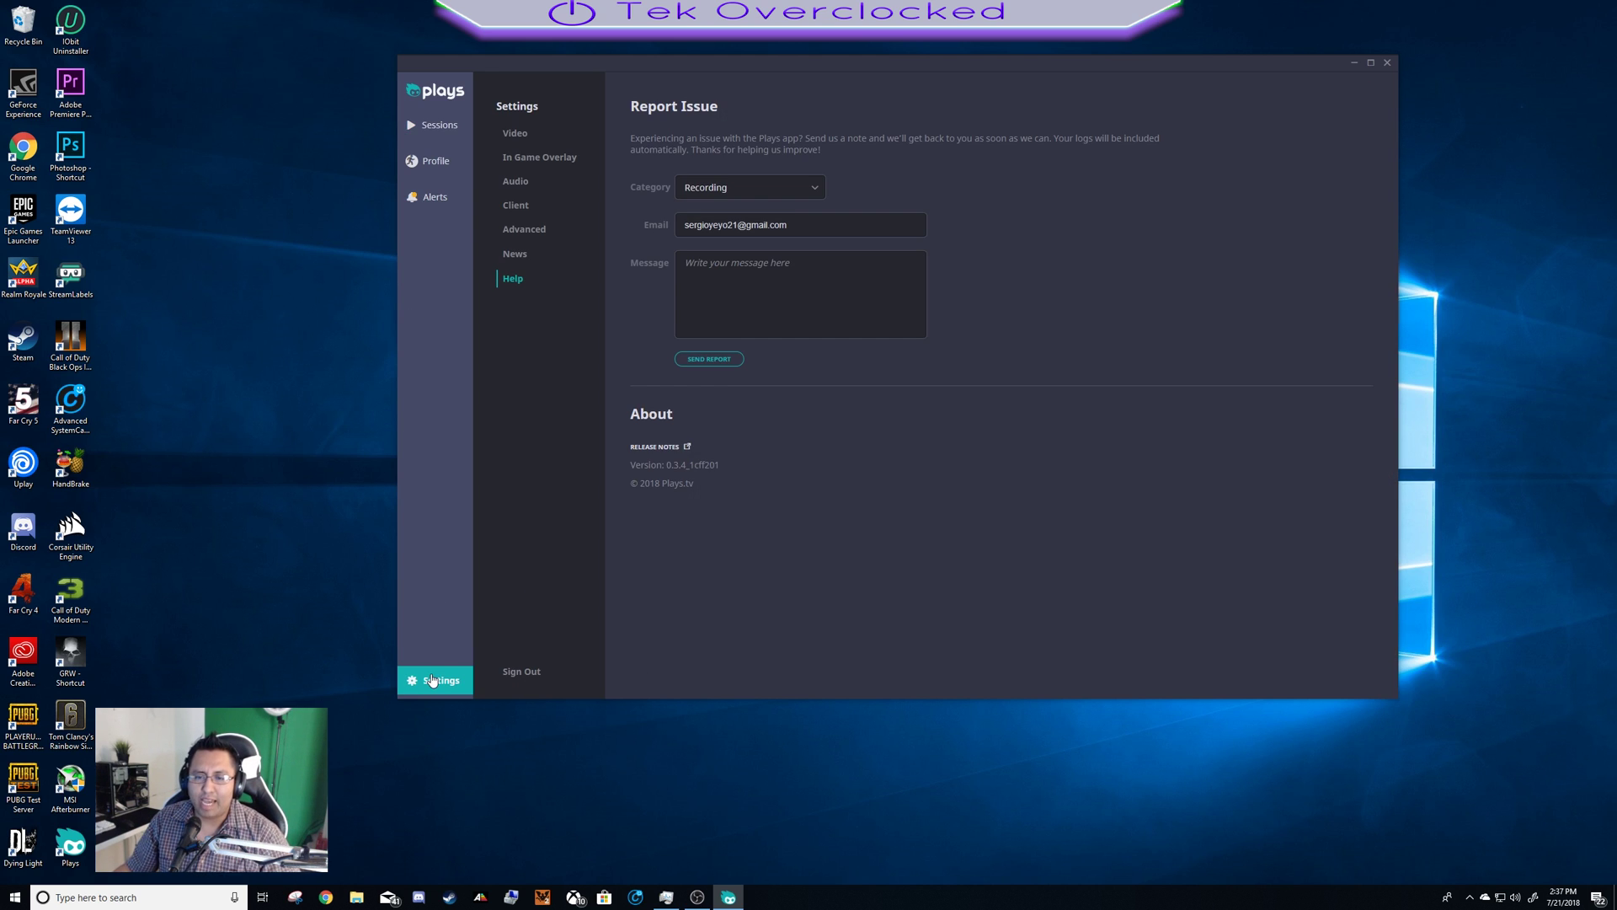
click(528, 137)
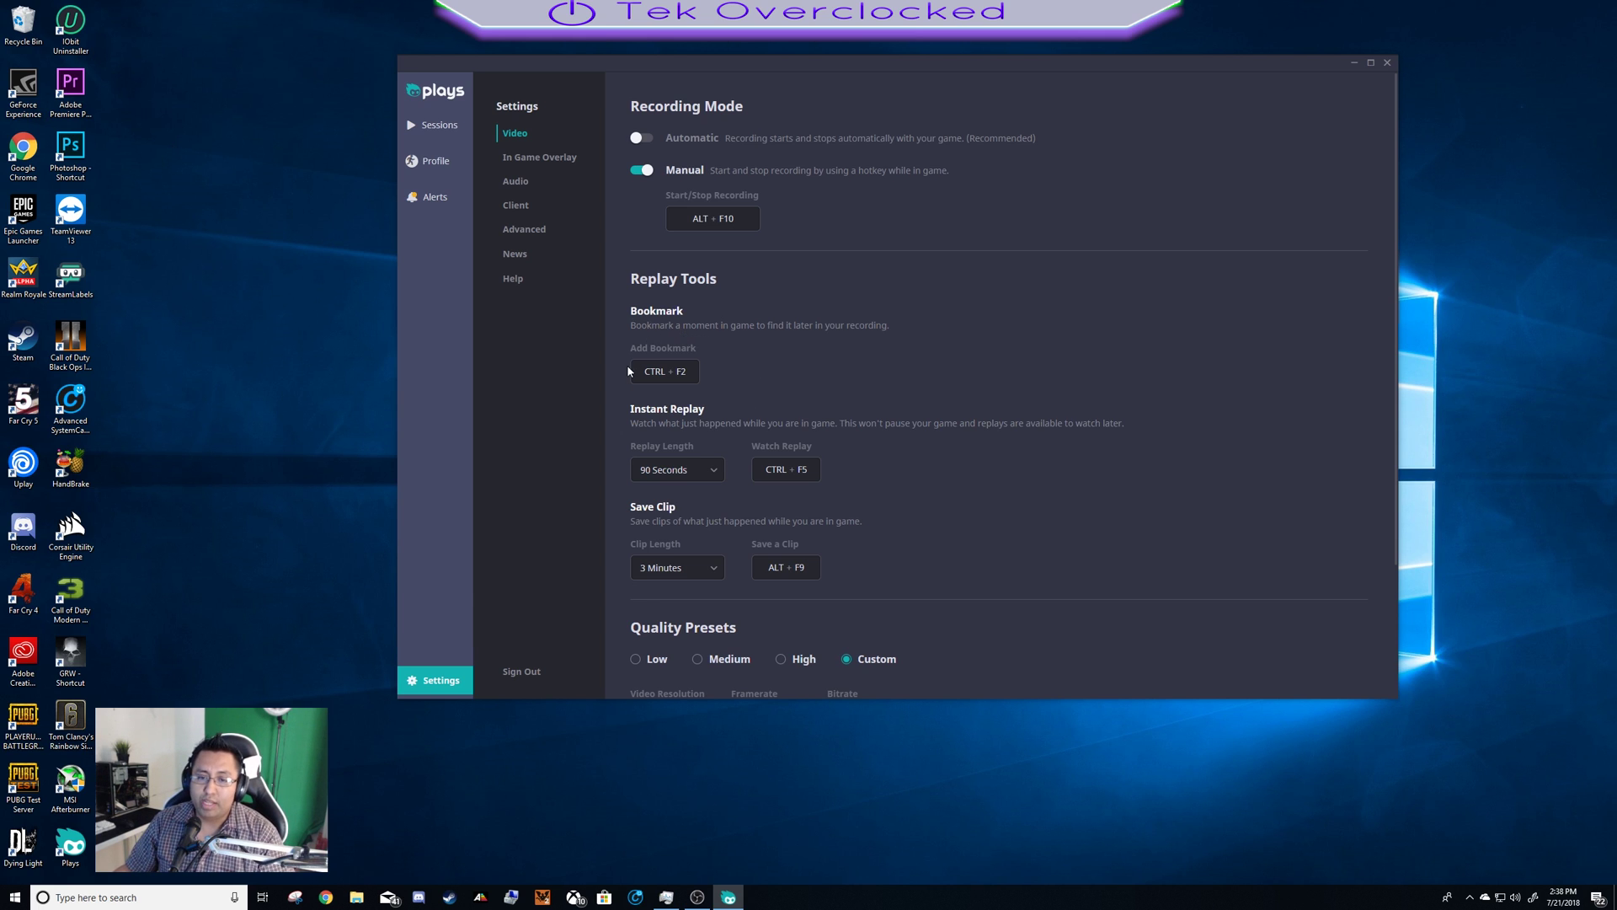
Step: Bookmark the PLAYERUNKNOWN'S BATTLEGROUNDS session recording at 01:28 and 01:56
click(438, 125)
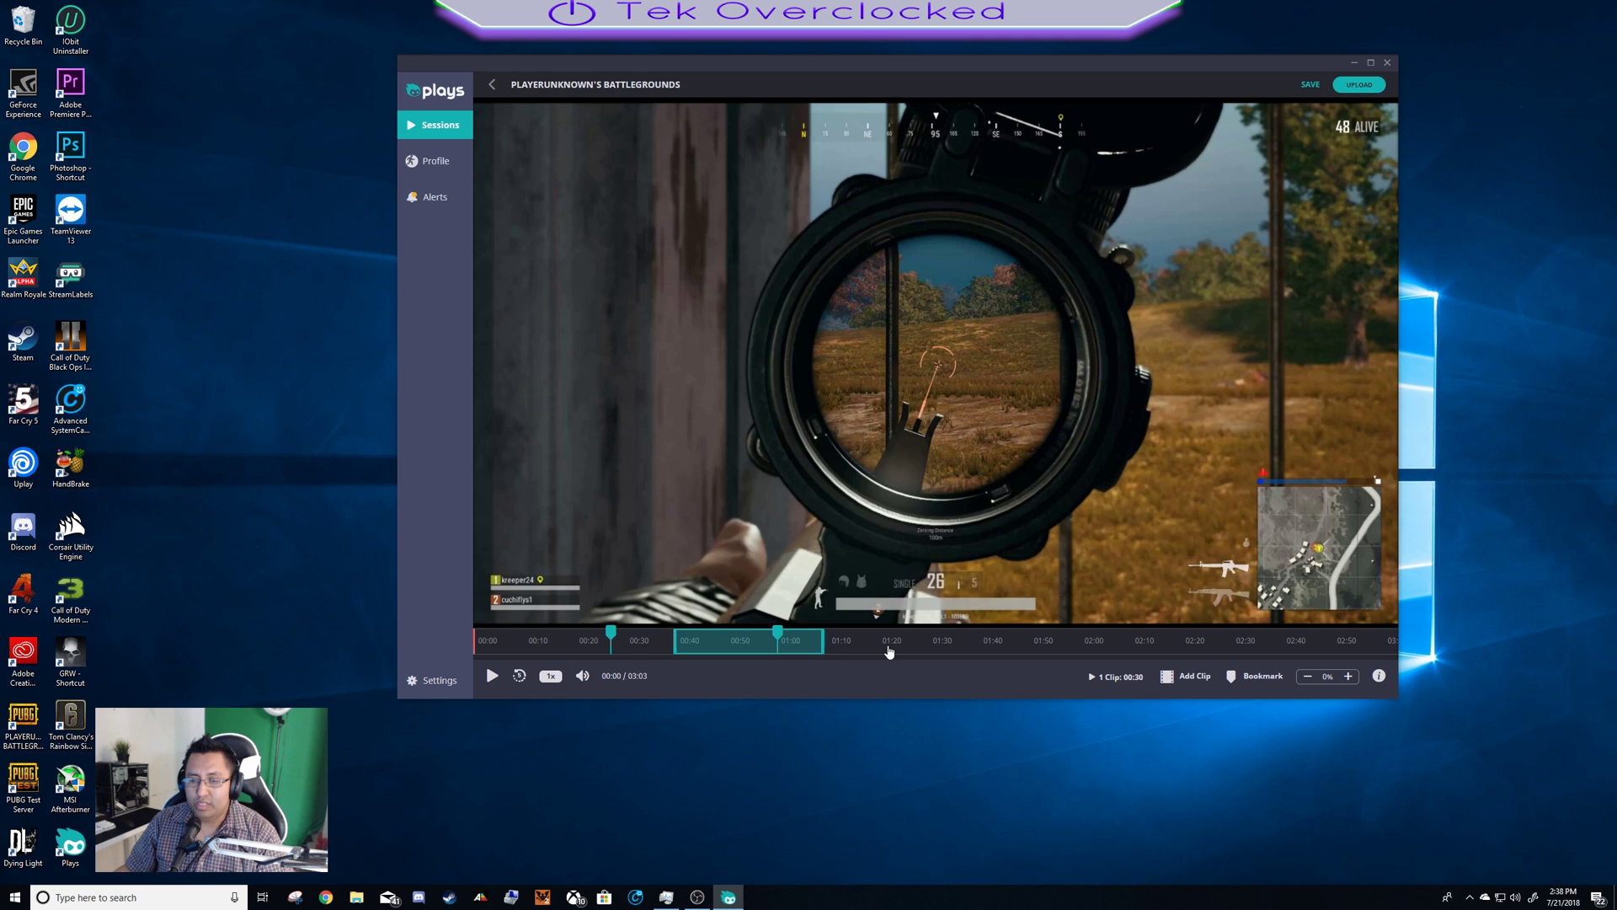
click(893, 644)
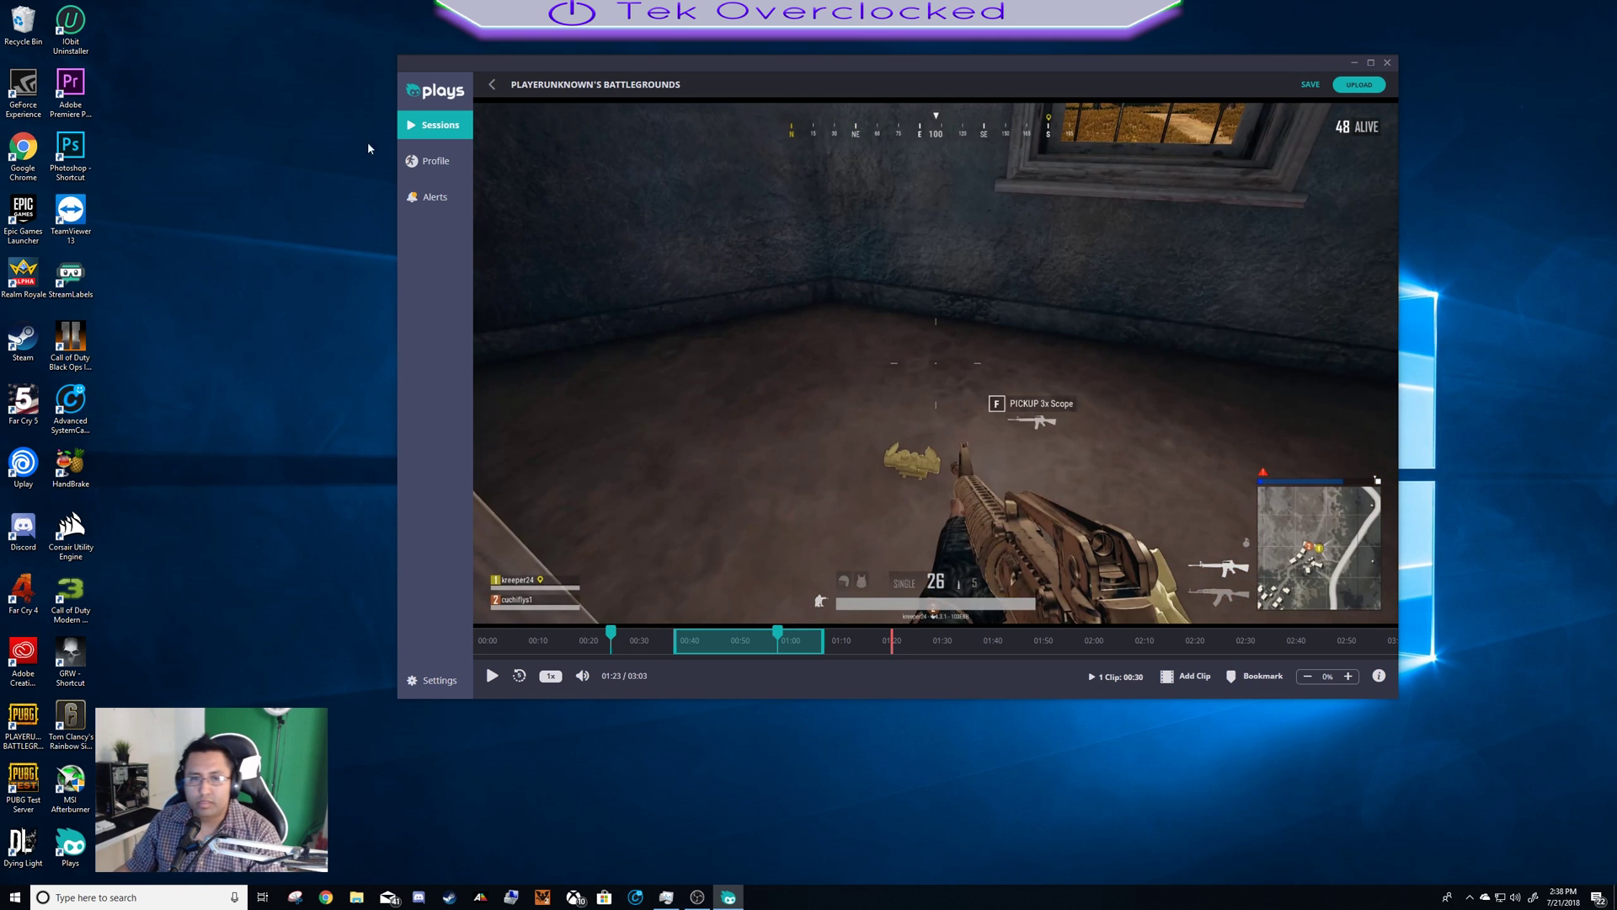
click(438, 682)
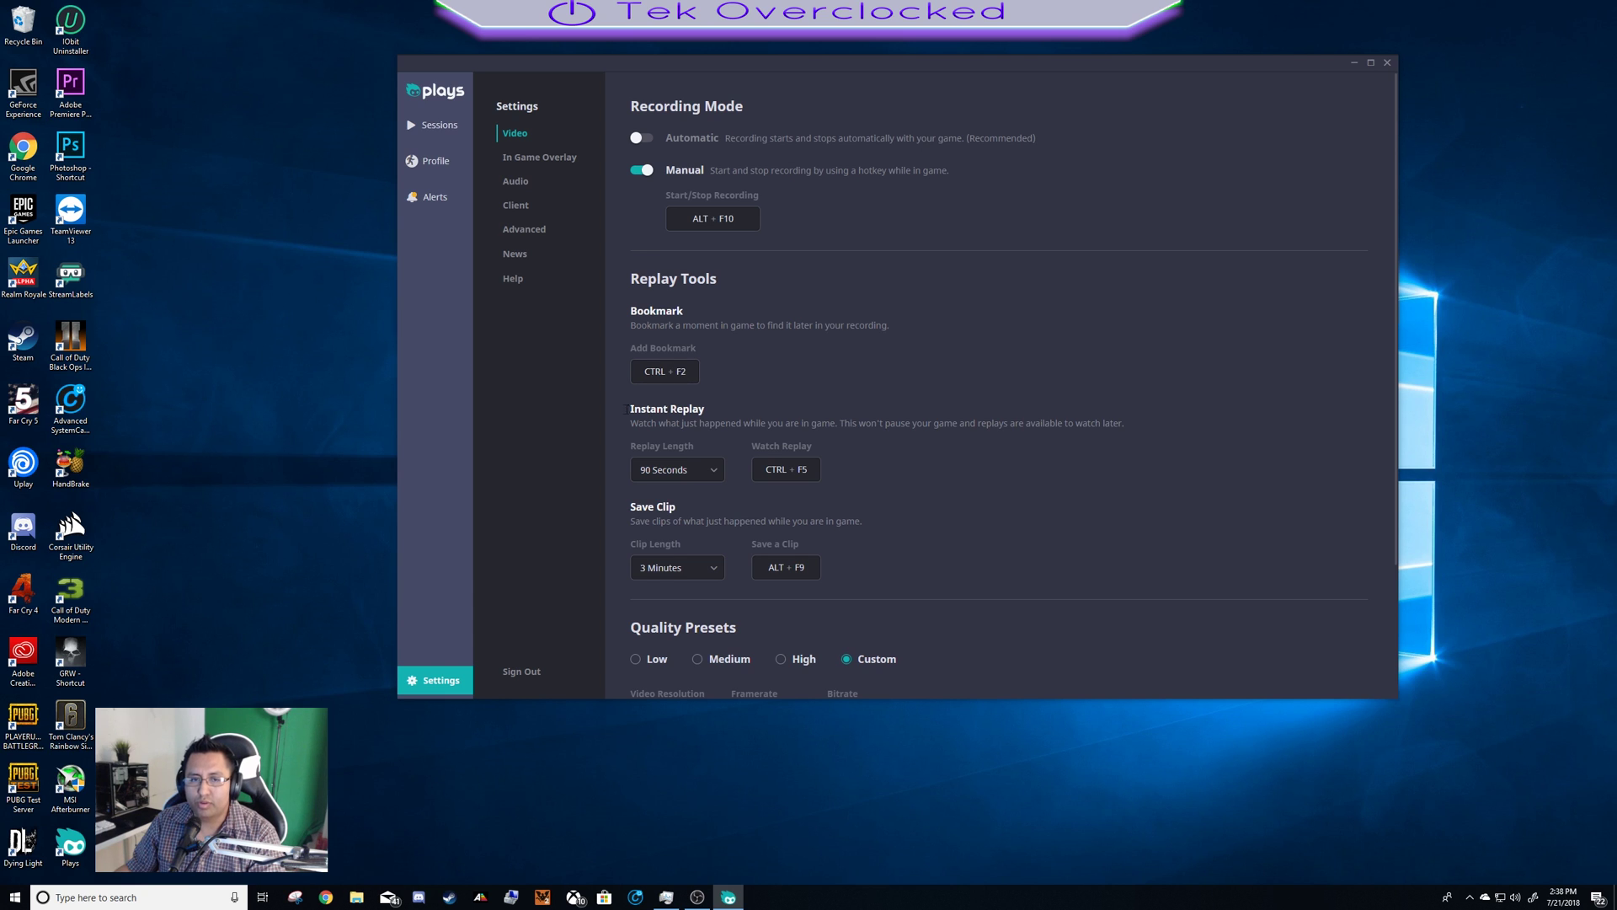
click(437, 125)
click(913, 645)
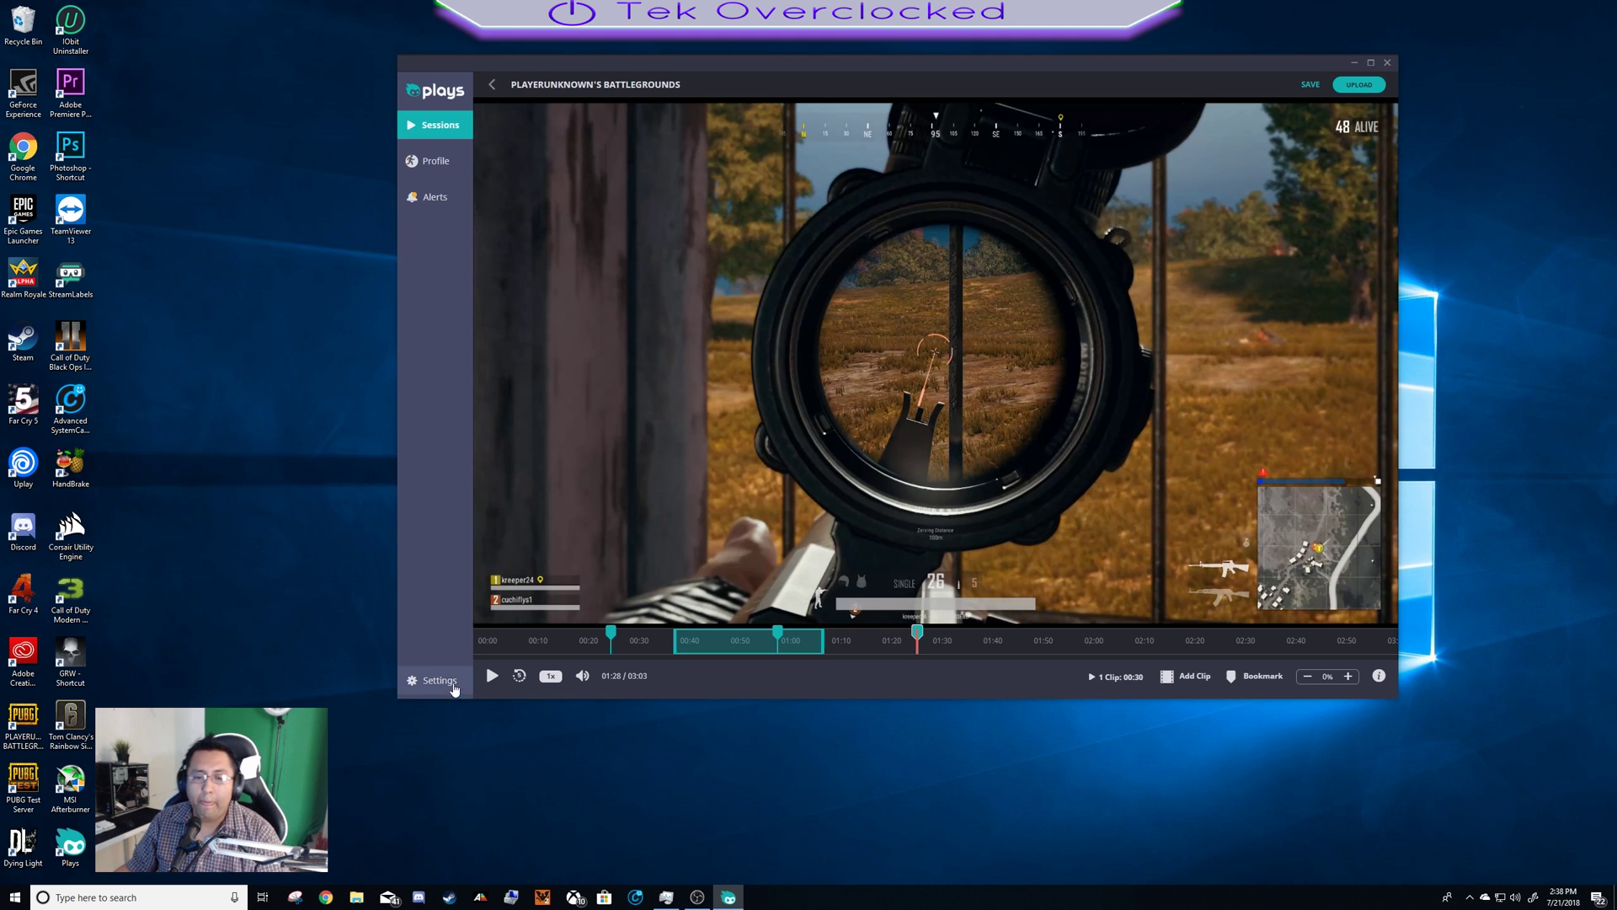
click(1058, 642)
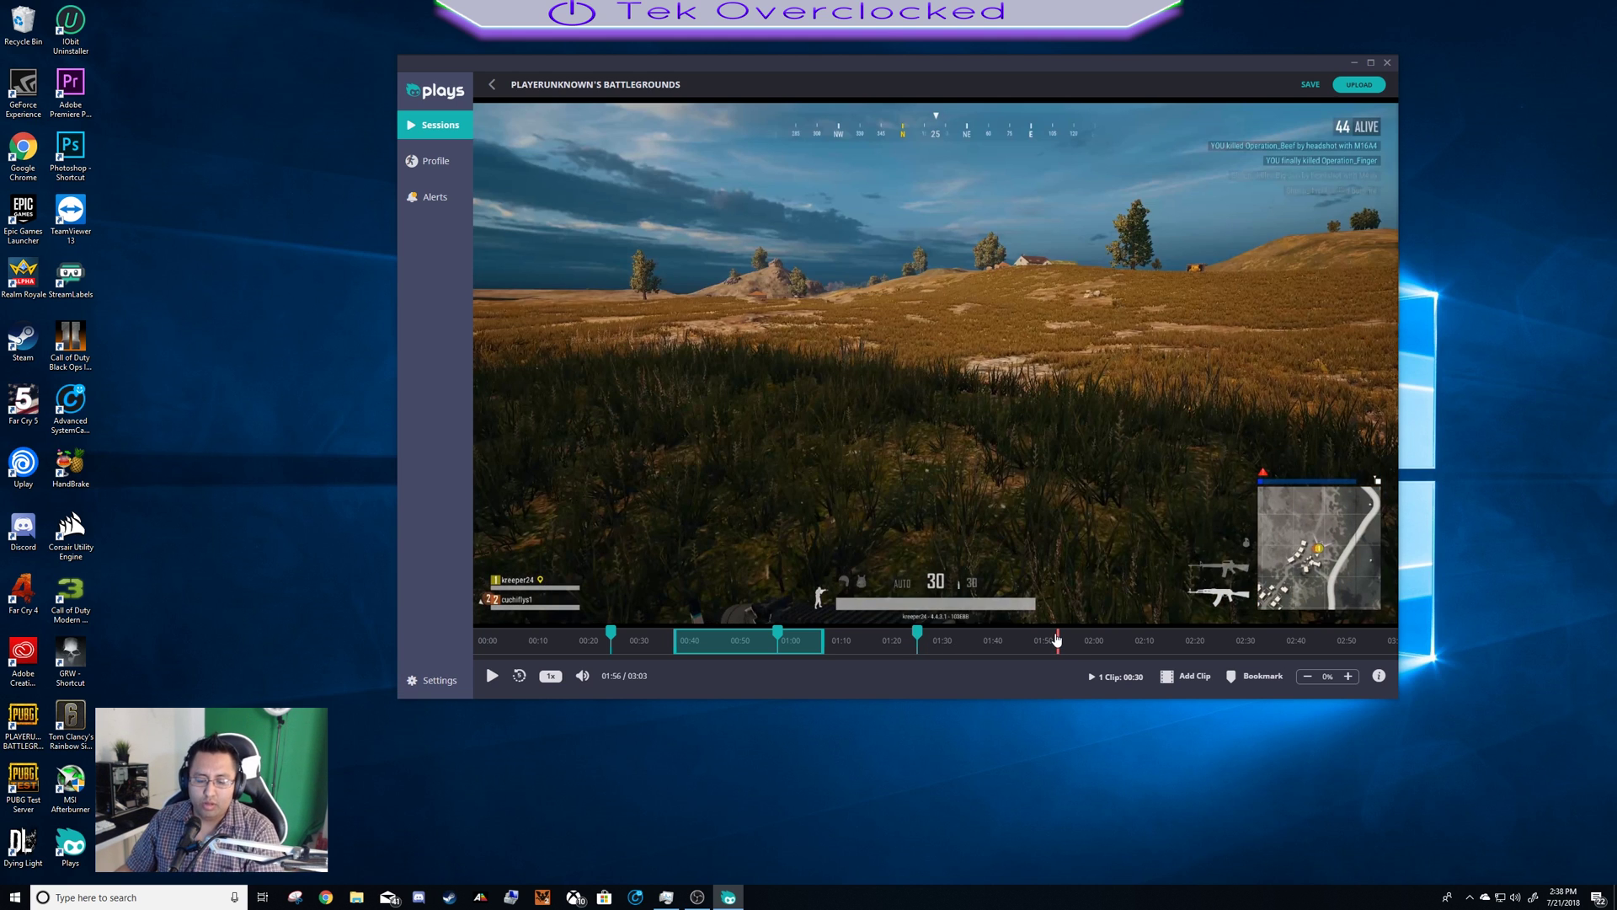
Step: Return the playhead to the 01:28 bookmark and add a clip starting there
click(997, 643)
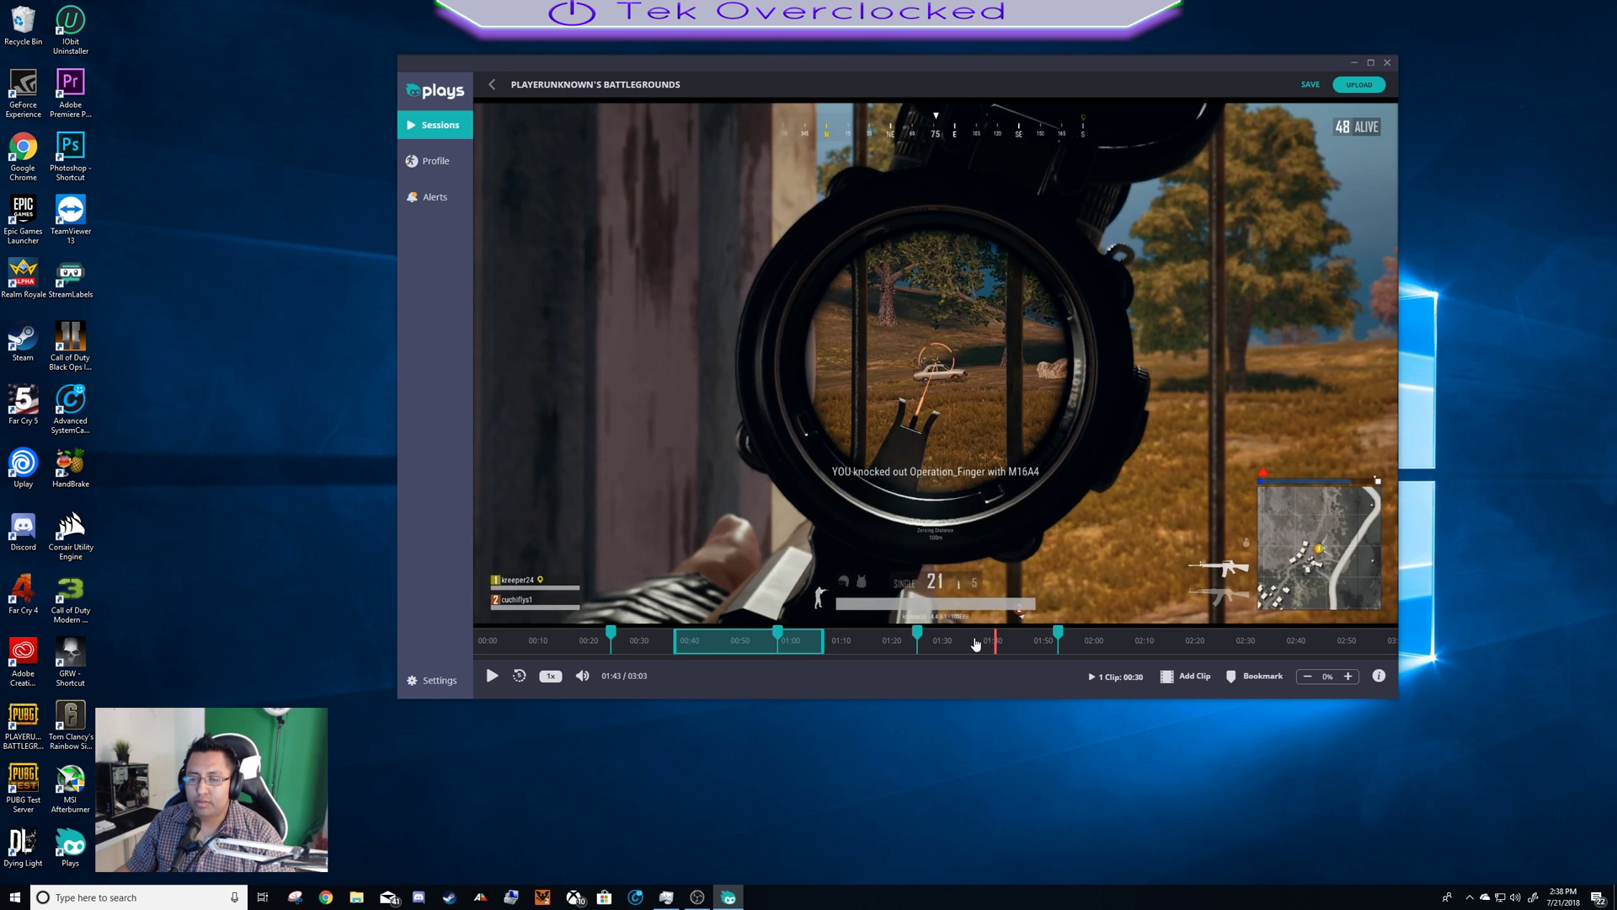
click(973, 643)
click(943, 644)
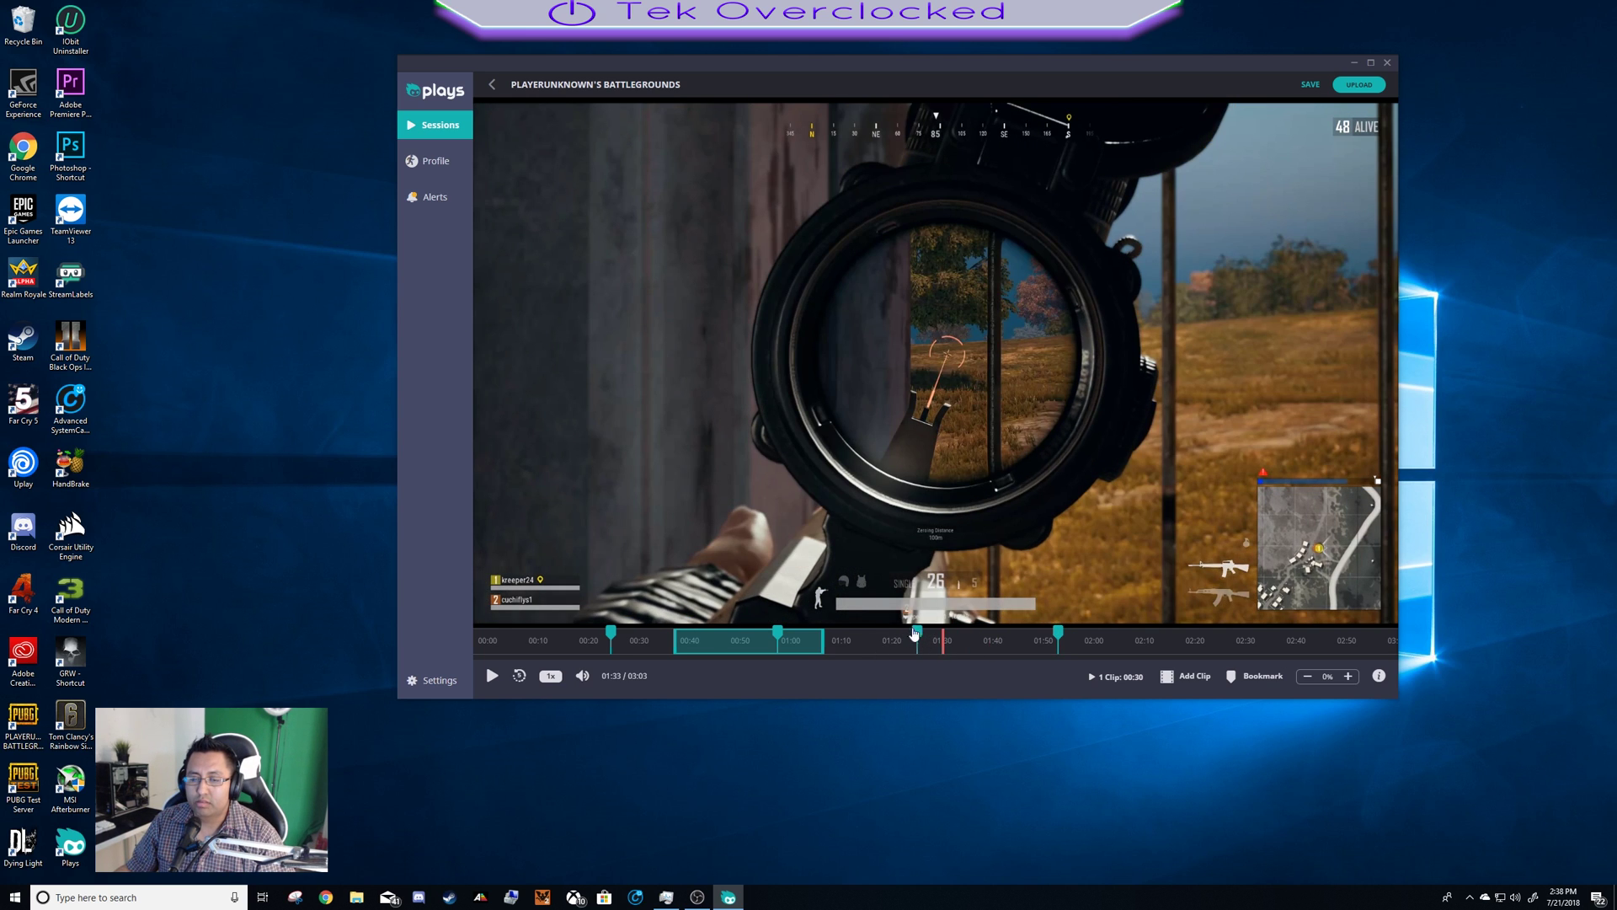
click(919, 644)
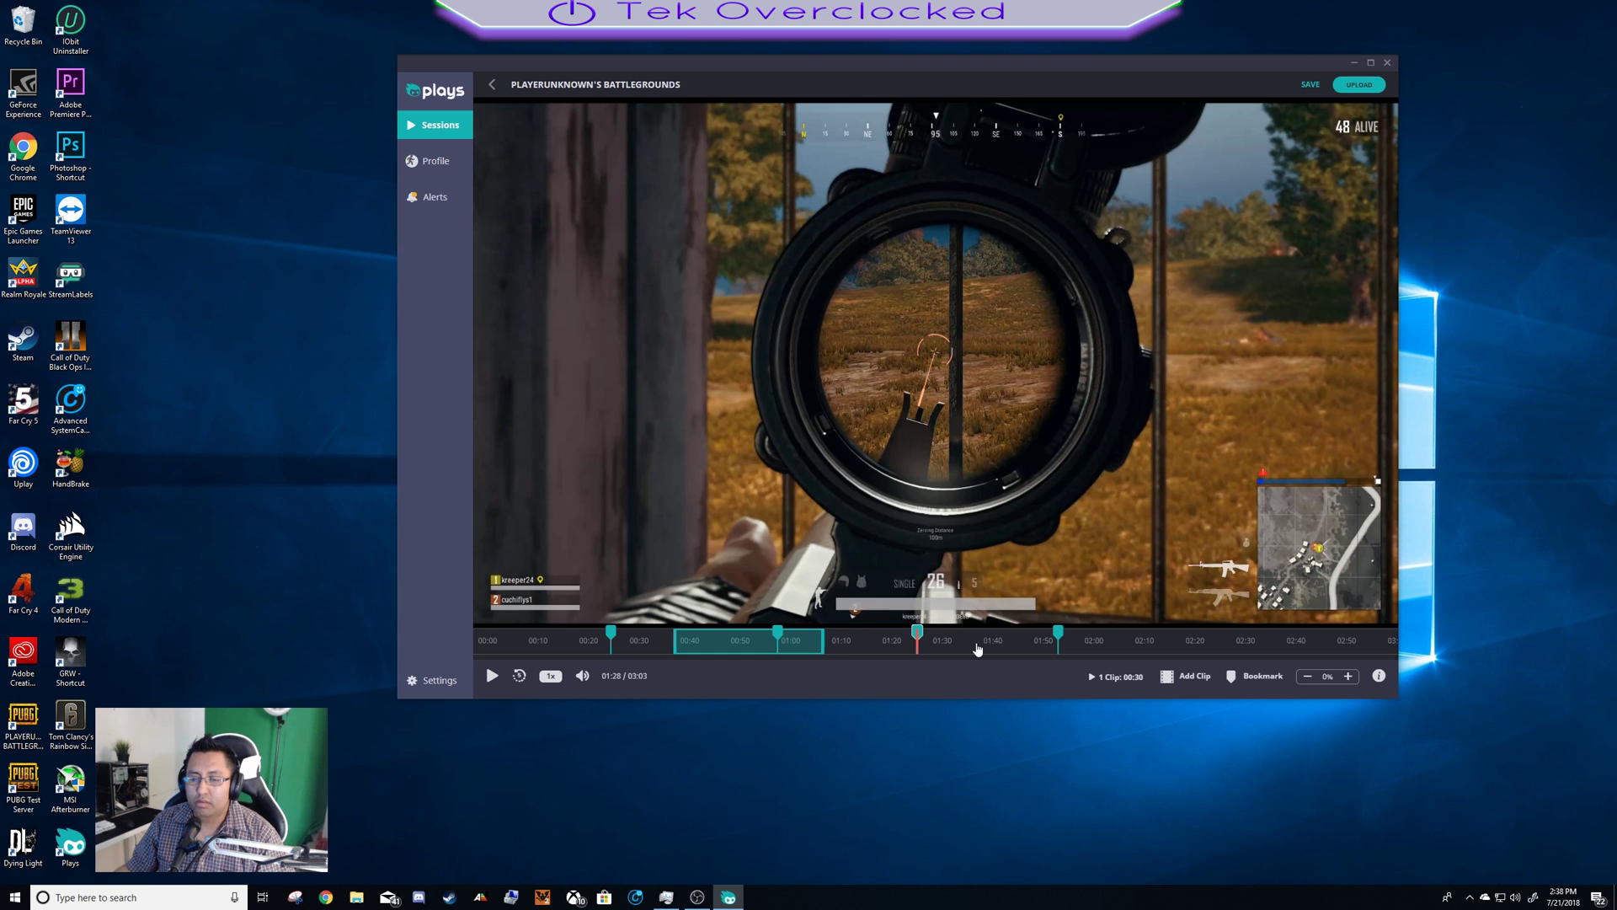
click(1179, 679)
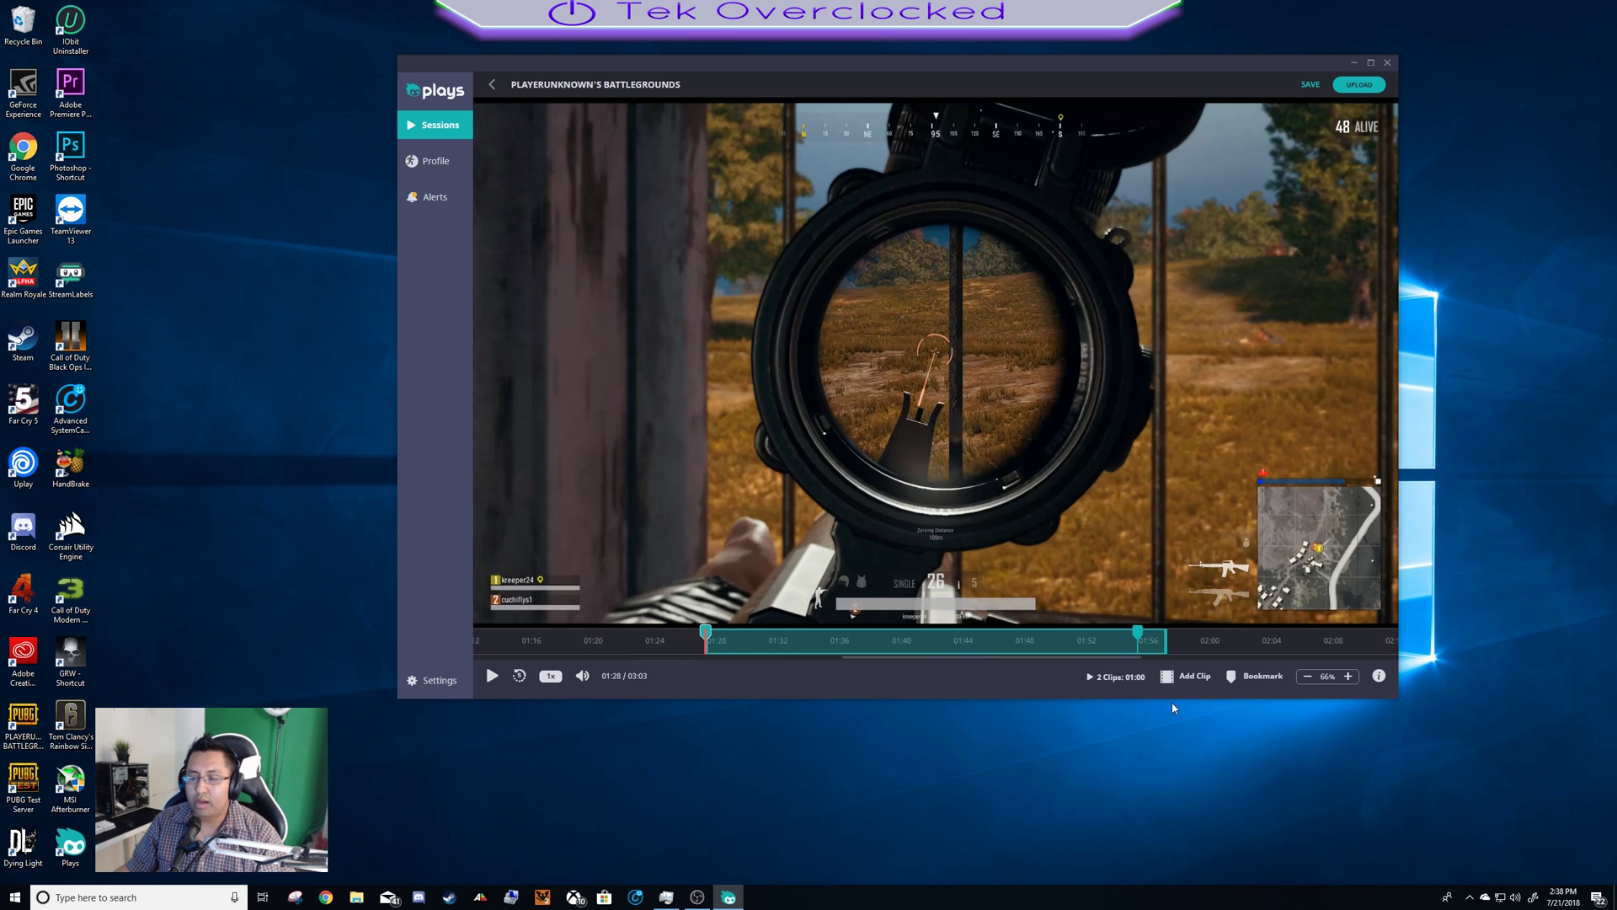
Step: Look through the Save Clip lengths in the video settings and choose 3 Minutes
click(423, 683)
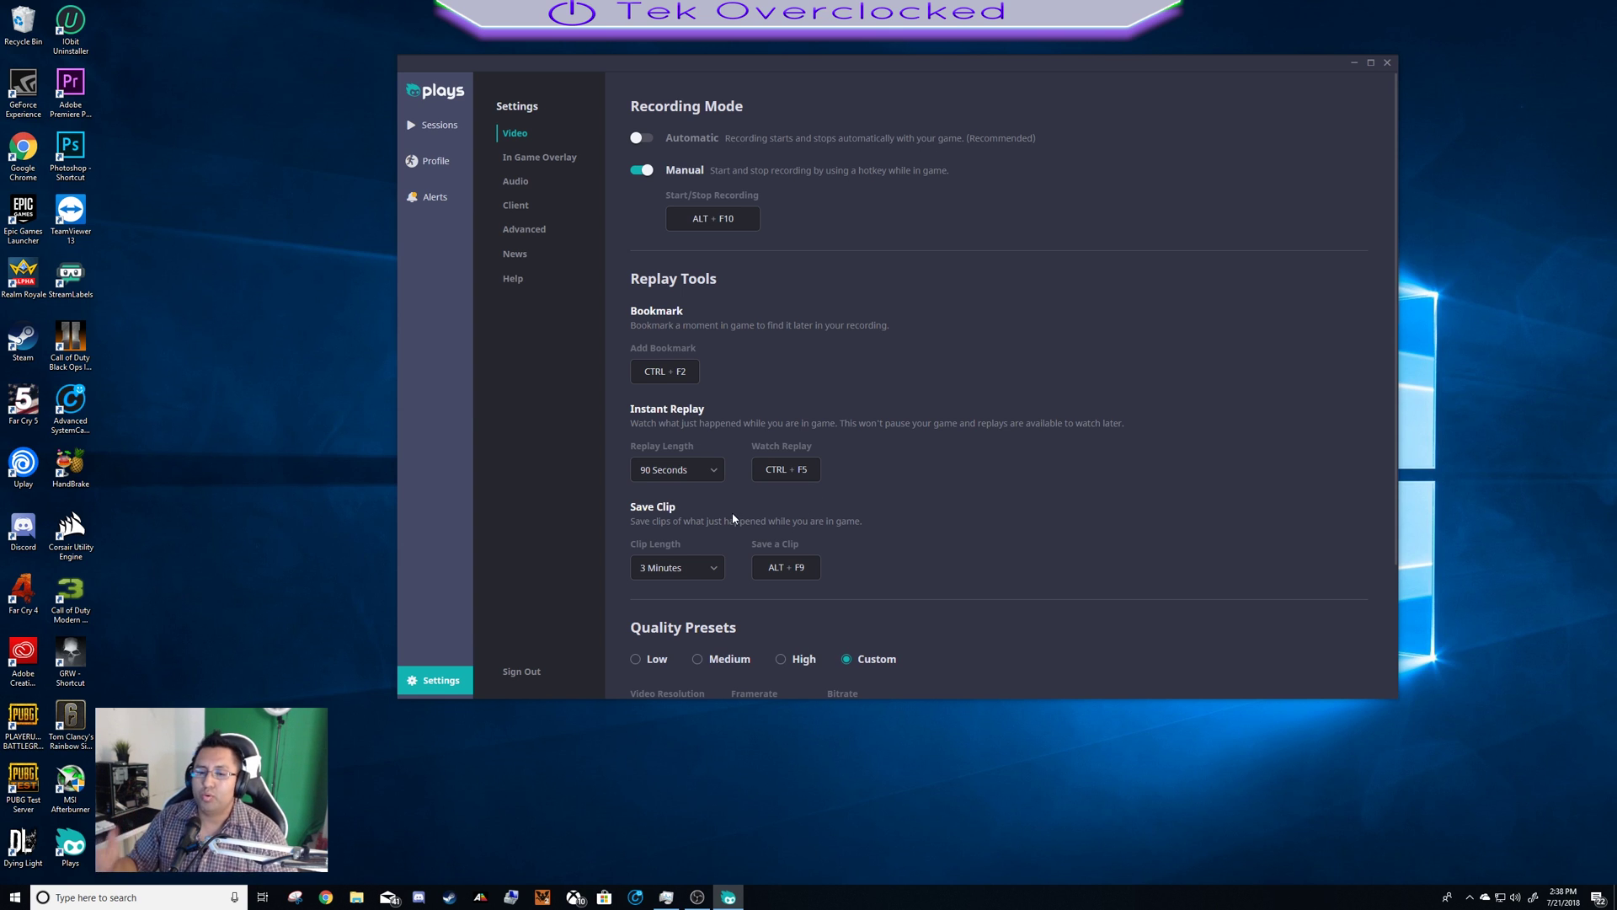
click(716, 568)
scroll(720, 590, down, 5)
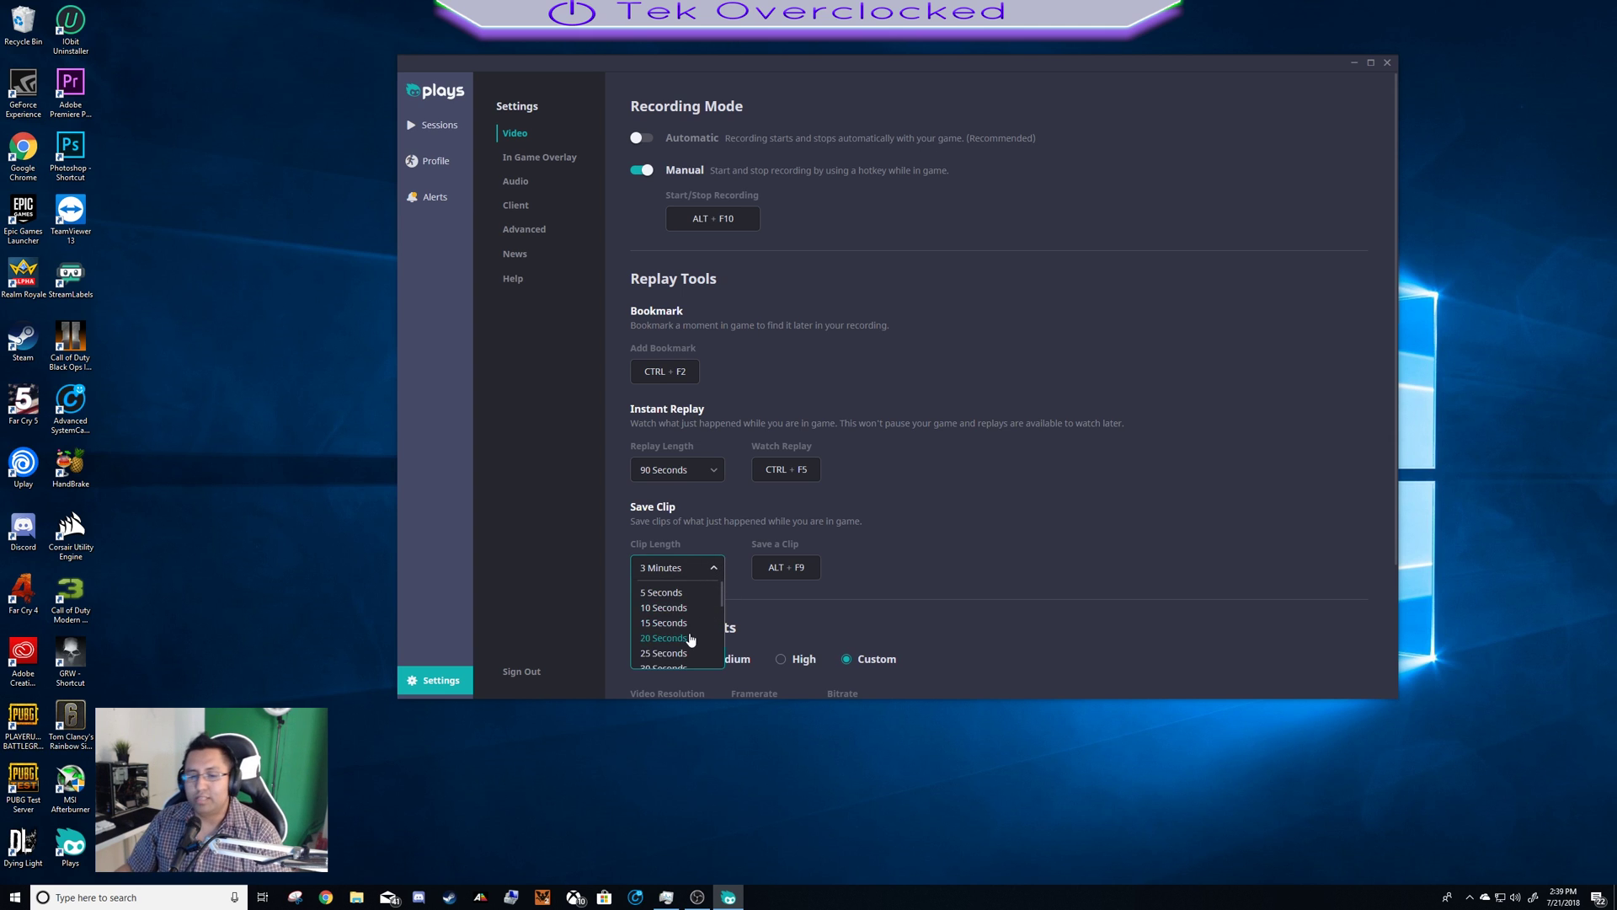
scroll(695, 662, up, 5)
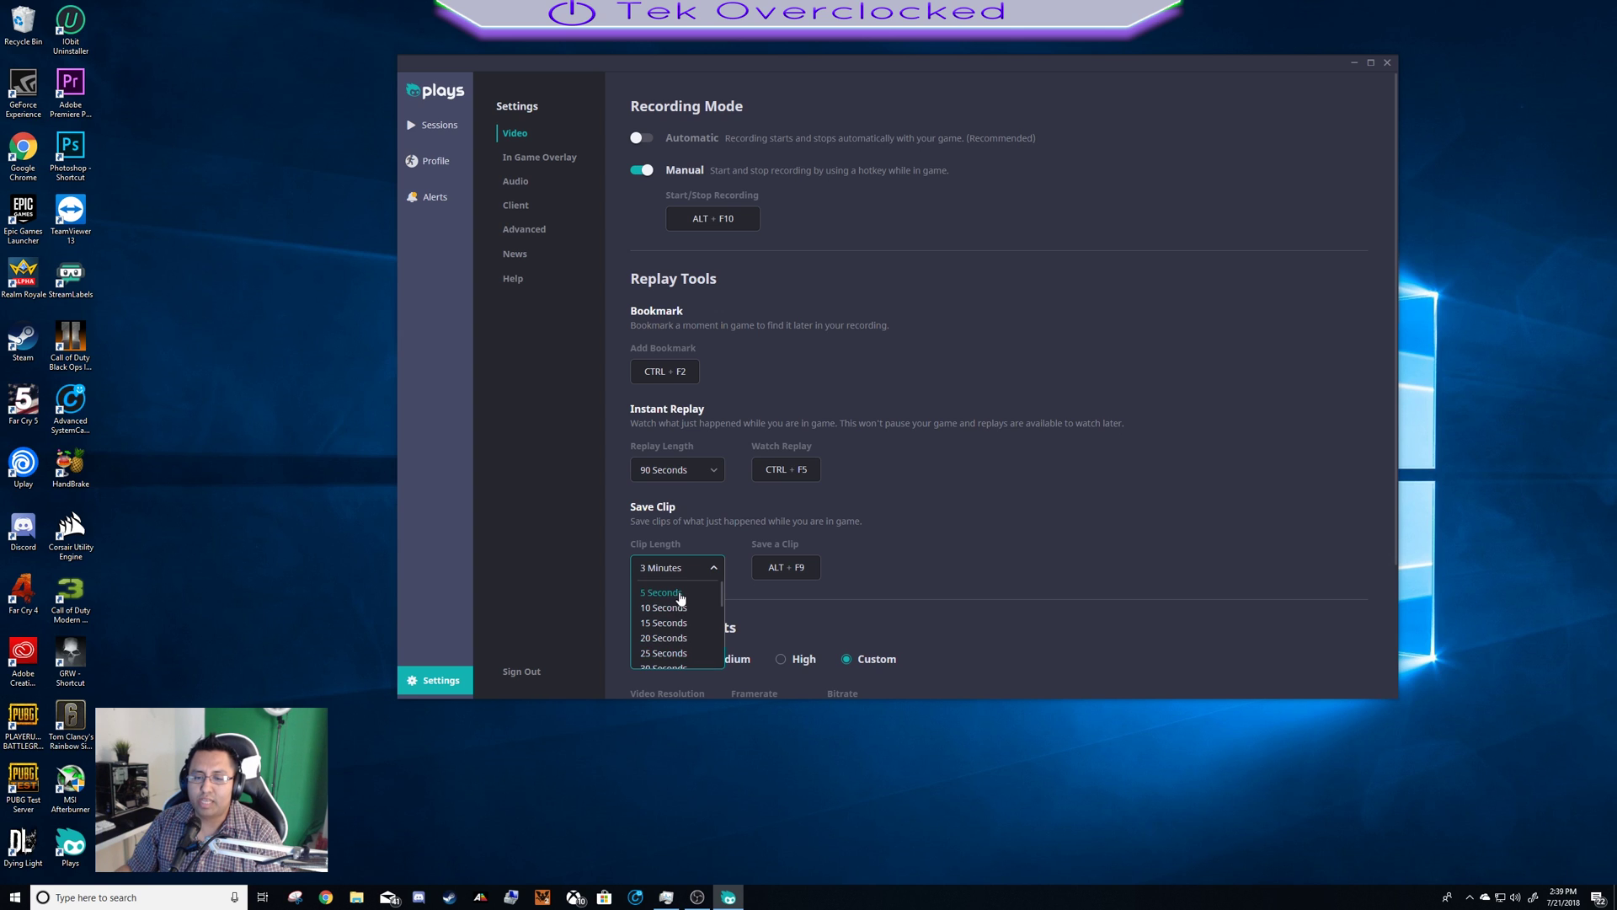
scroll(684, 647, down, 2)
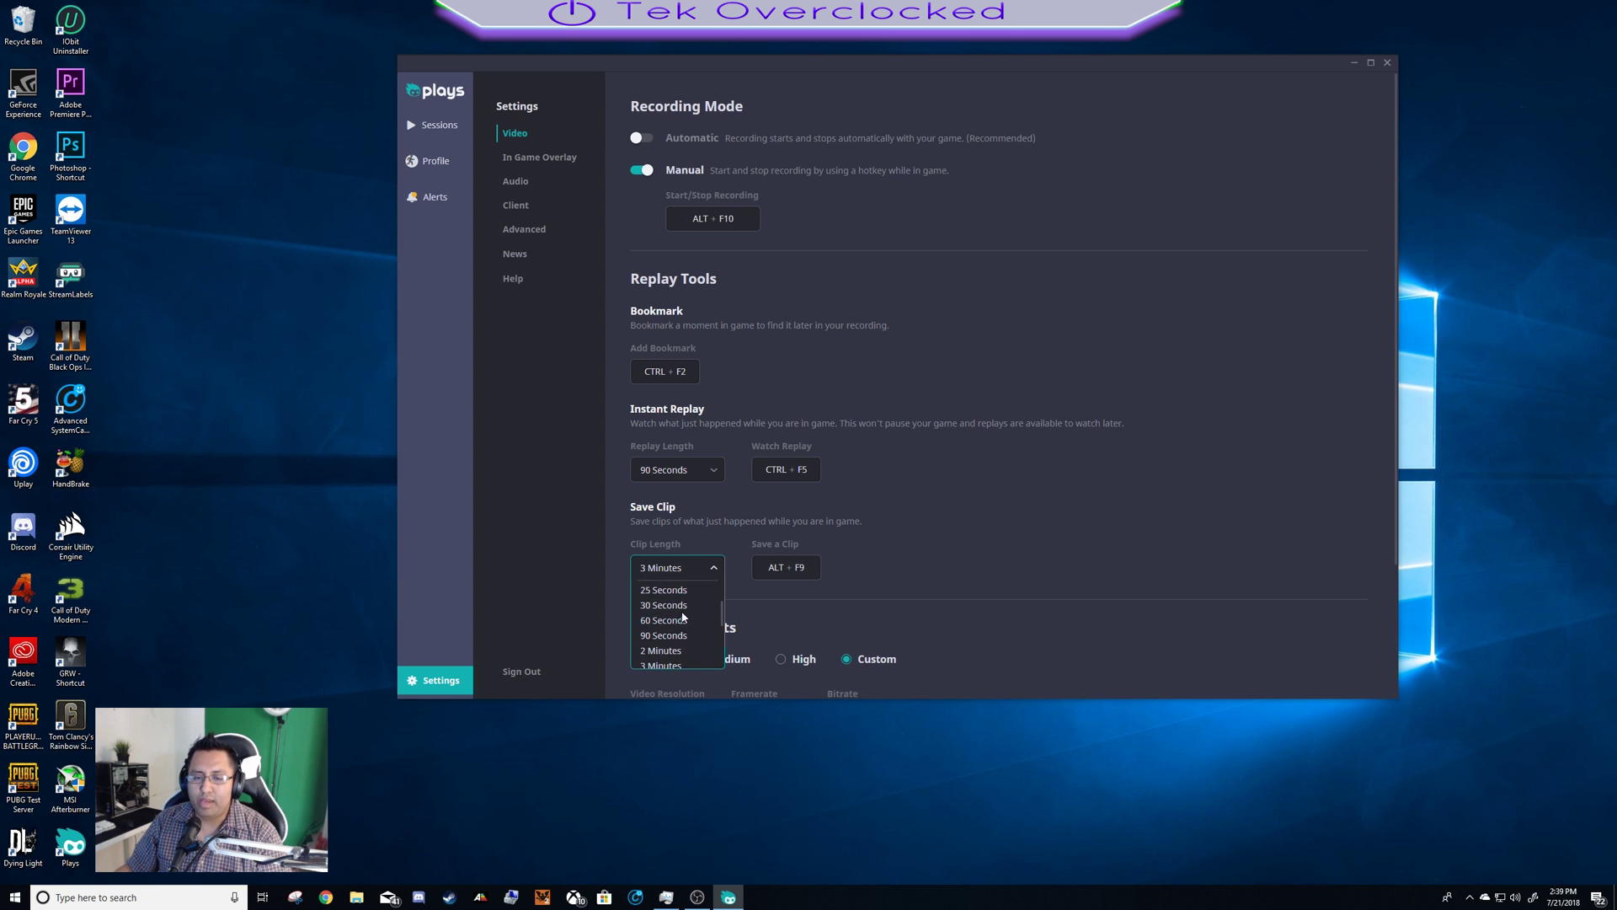
scroll(681, 608, down, 2)
click(660, 603)
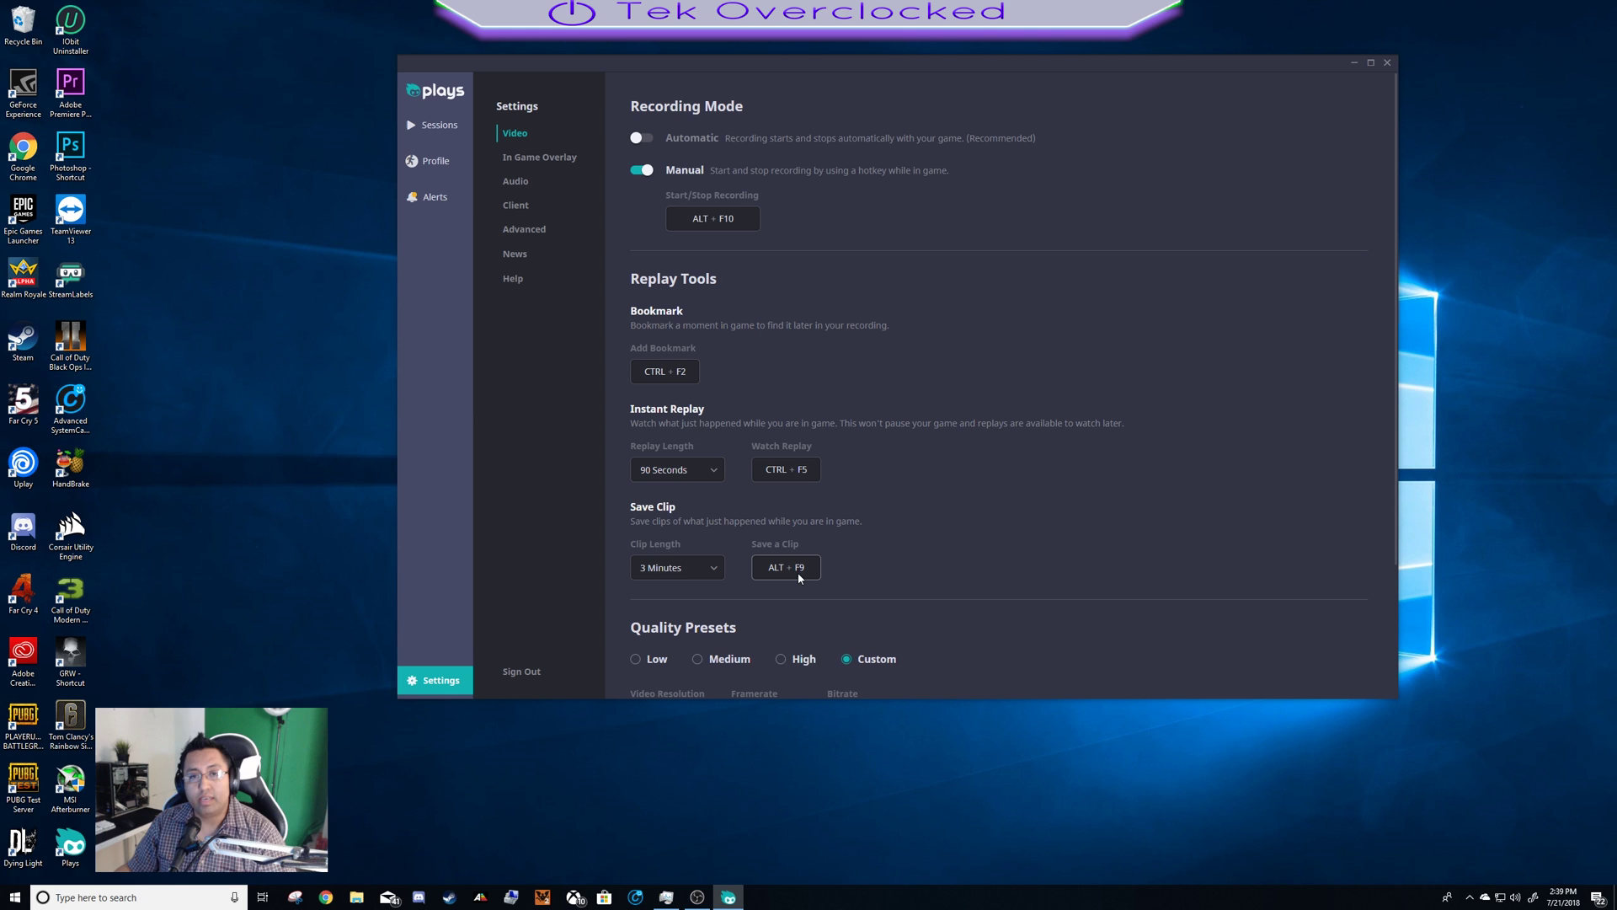
Step: Examine the video resolution and bitrate choices of the Custom quality preset without changing them
scroll(817, 578, down, 3)
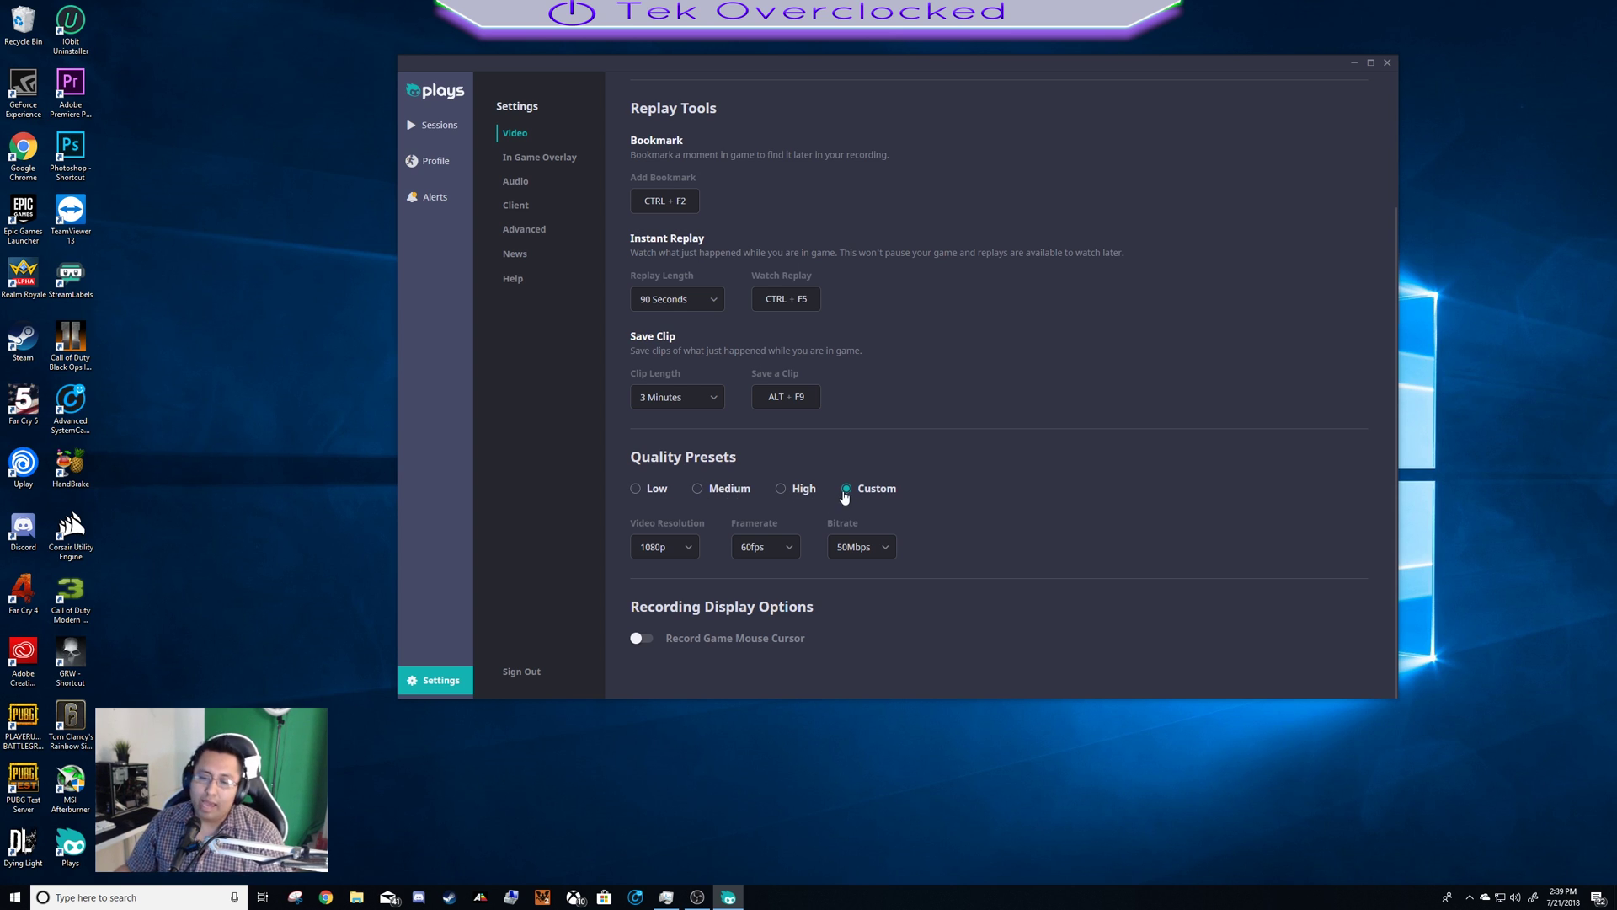
click(689, 549)
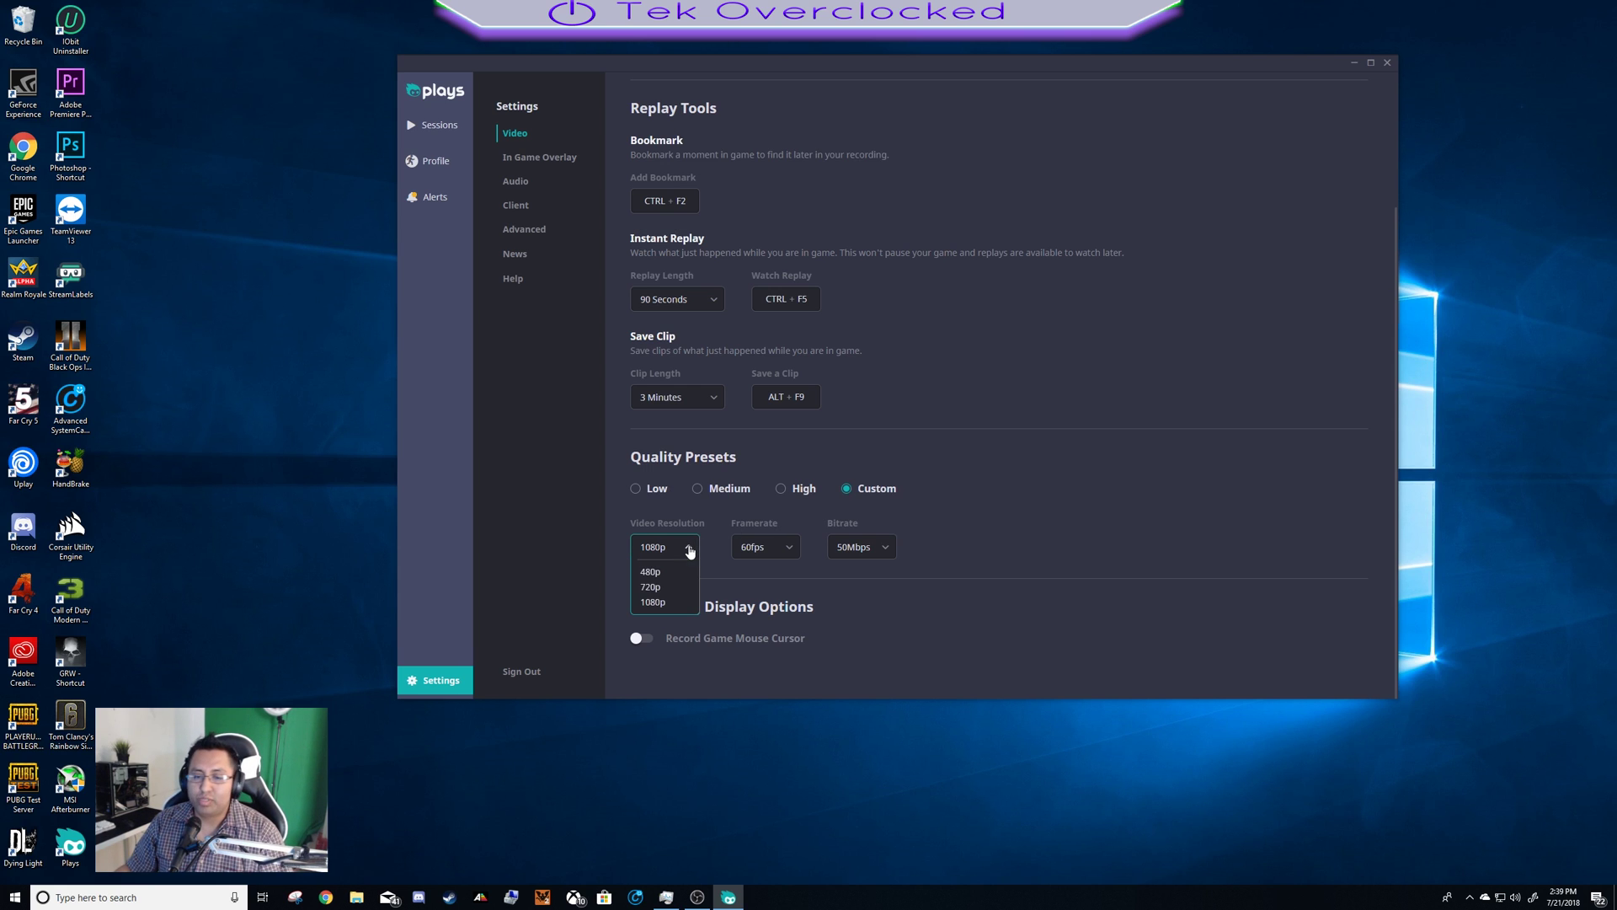
click(689, 548)
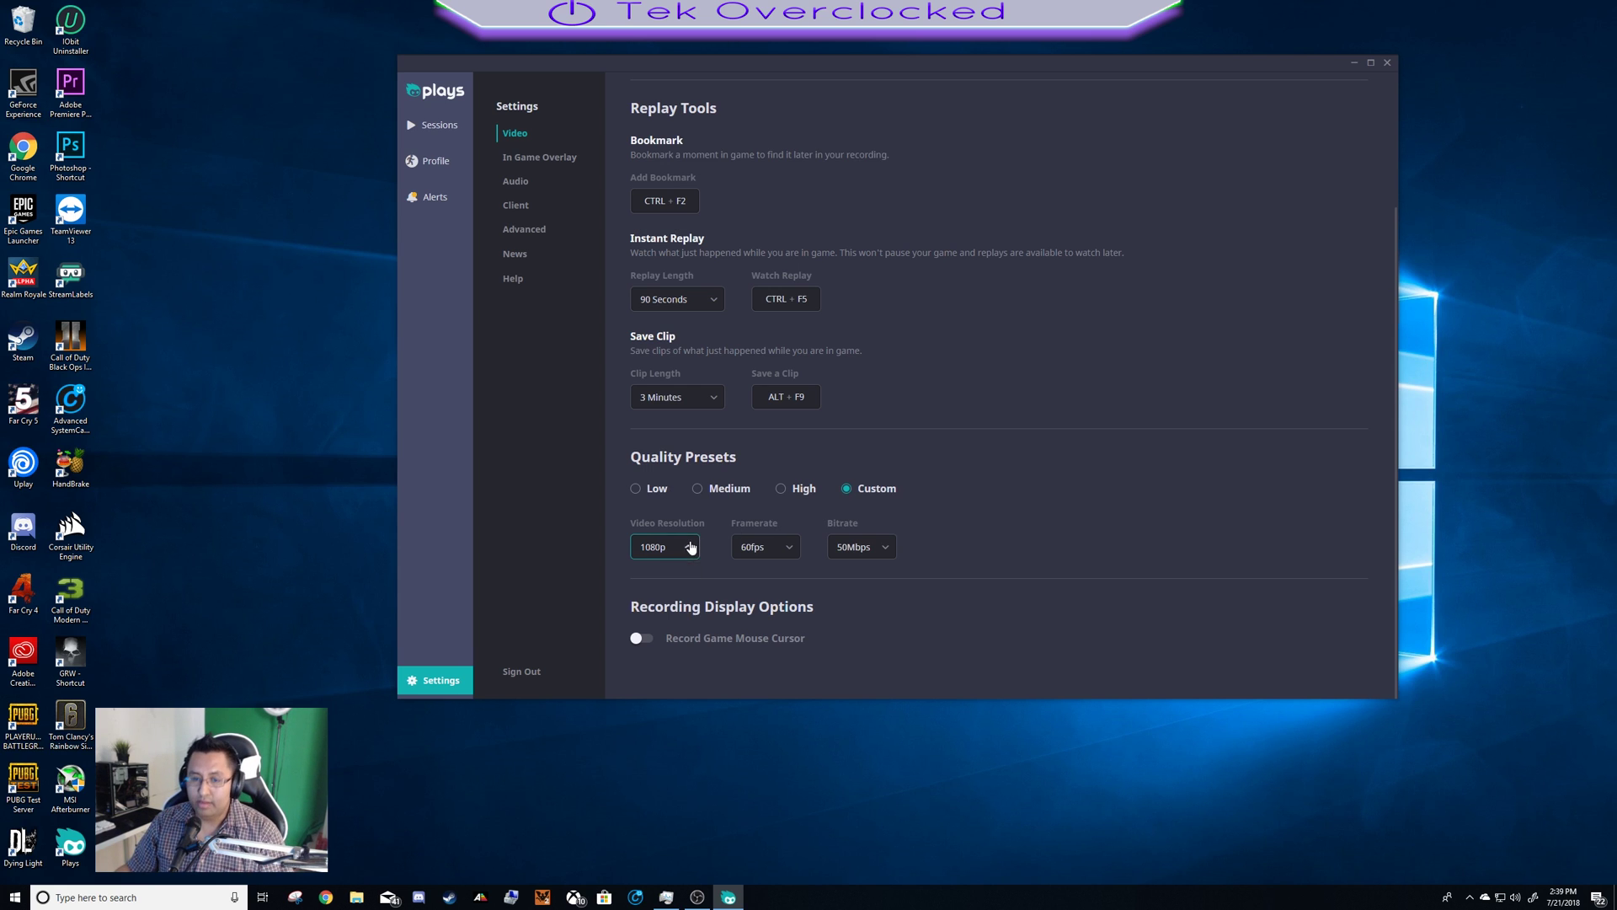
click(889, 551)
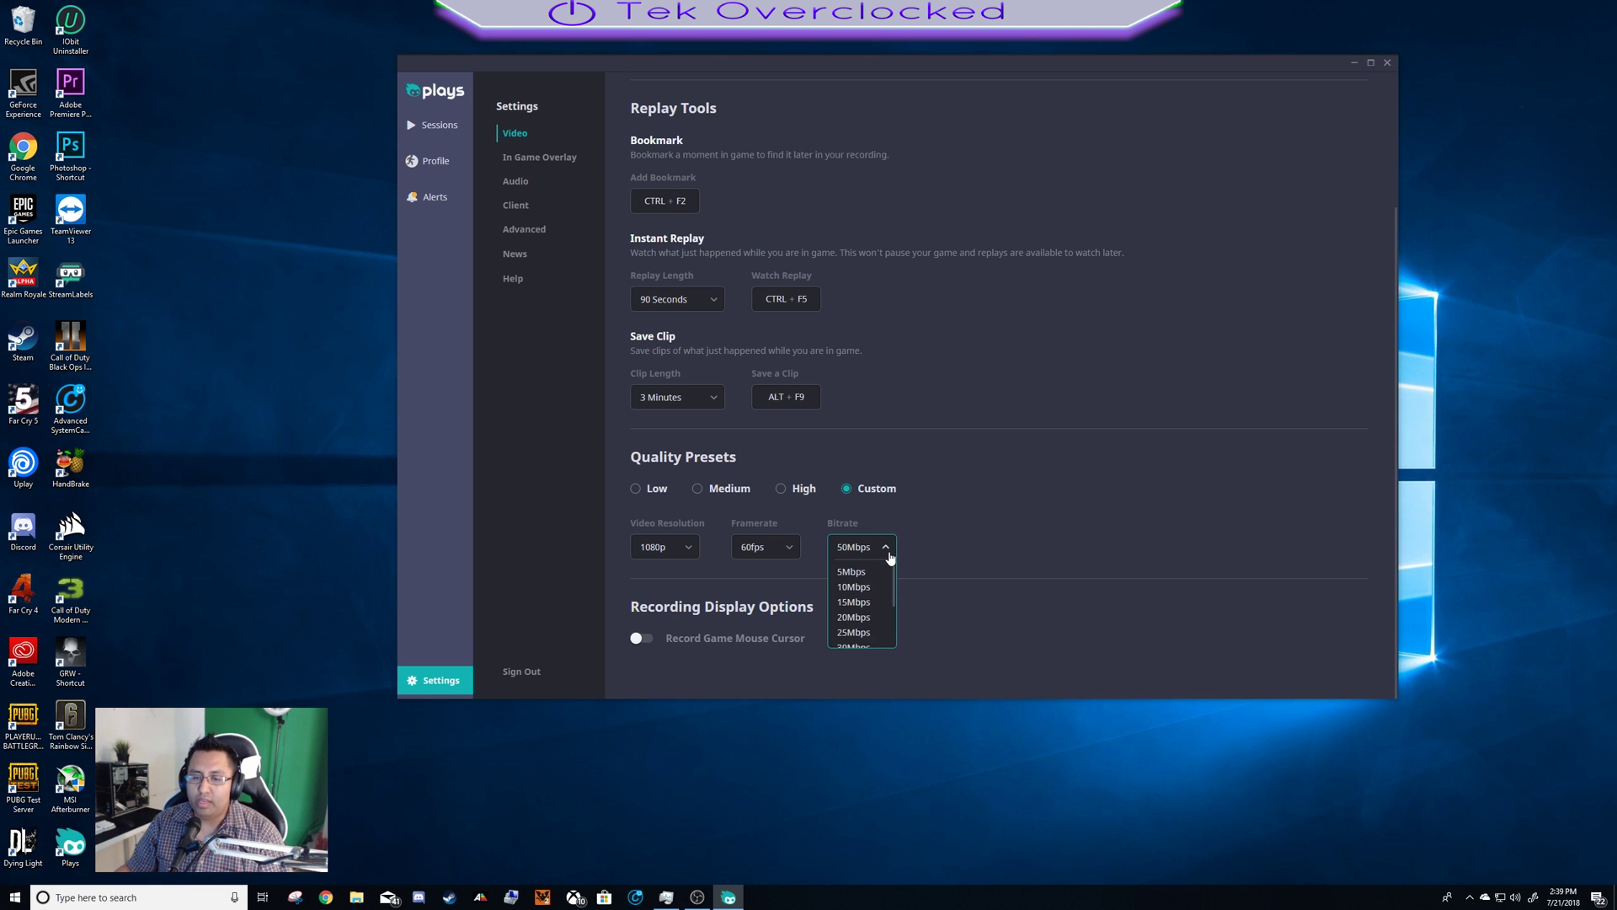
click(977, 528)
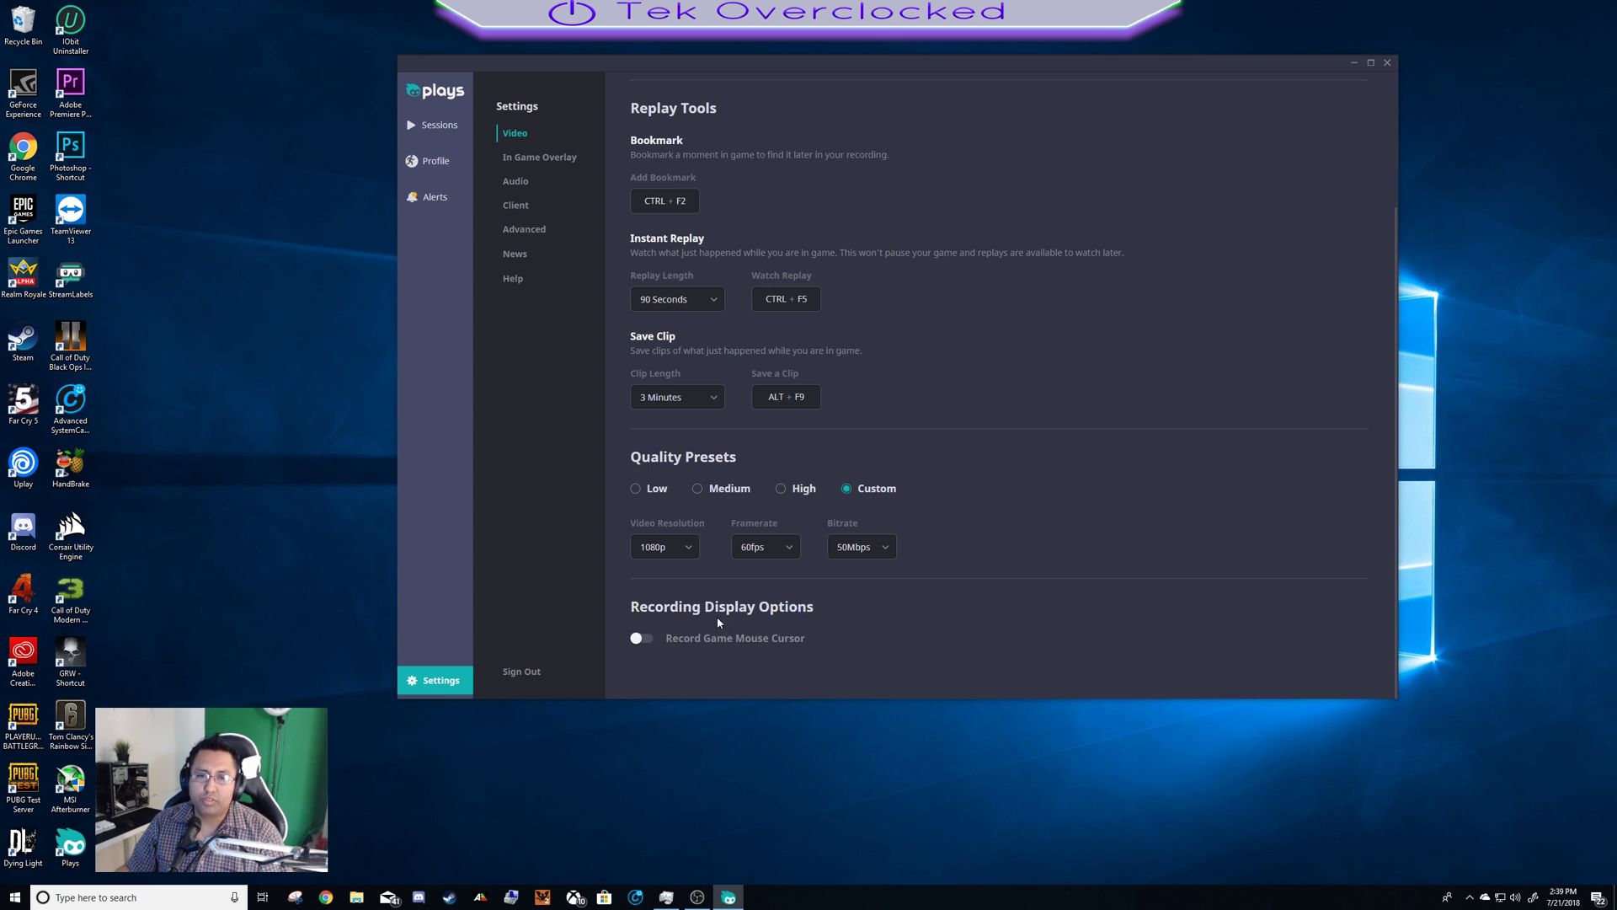
Step: Review the in-game overlay, audio and client settings, including the available microphone input sources
click(551, 163)
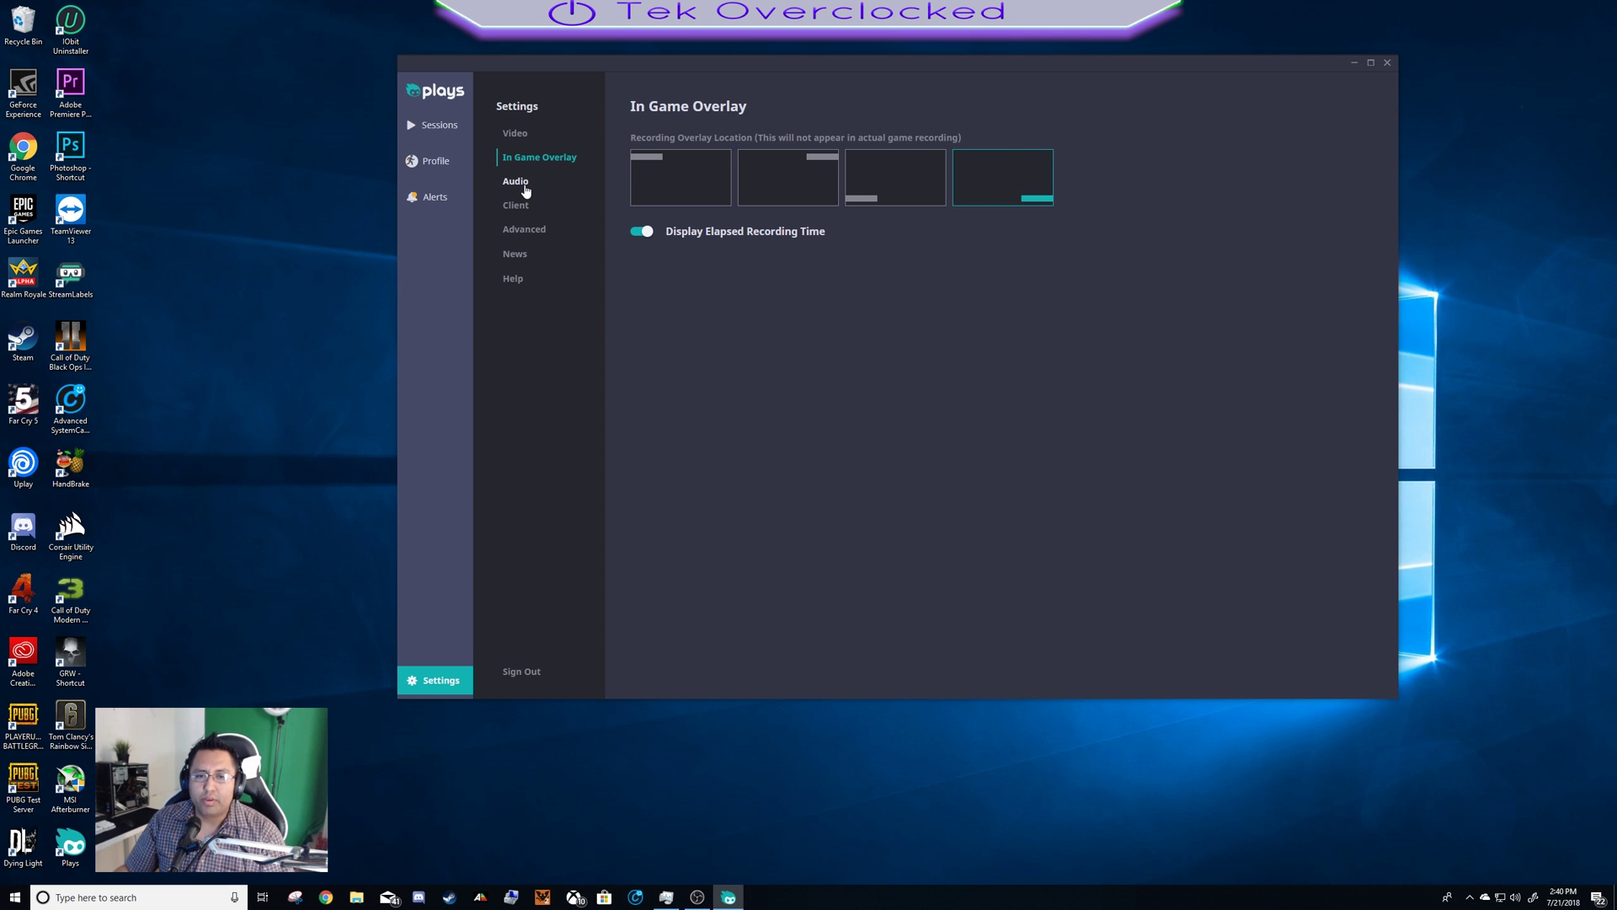
click(524, 184)
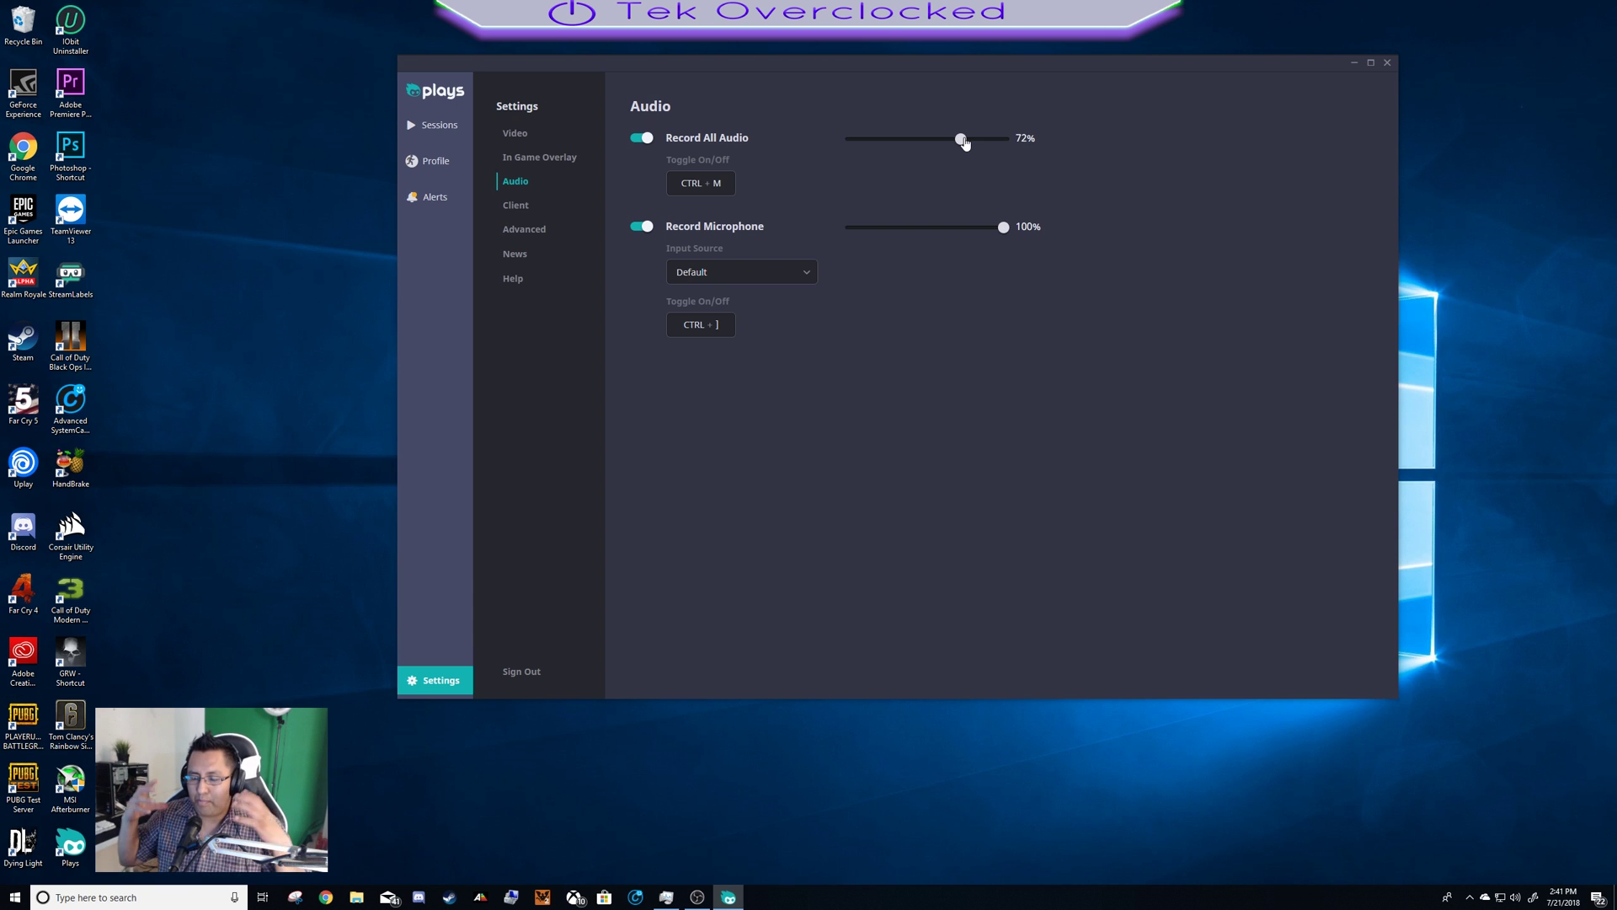
click(801, 276)
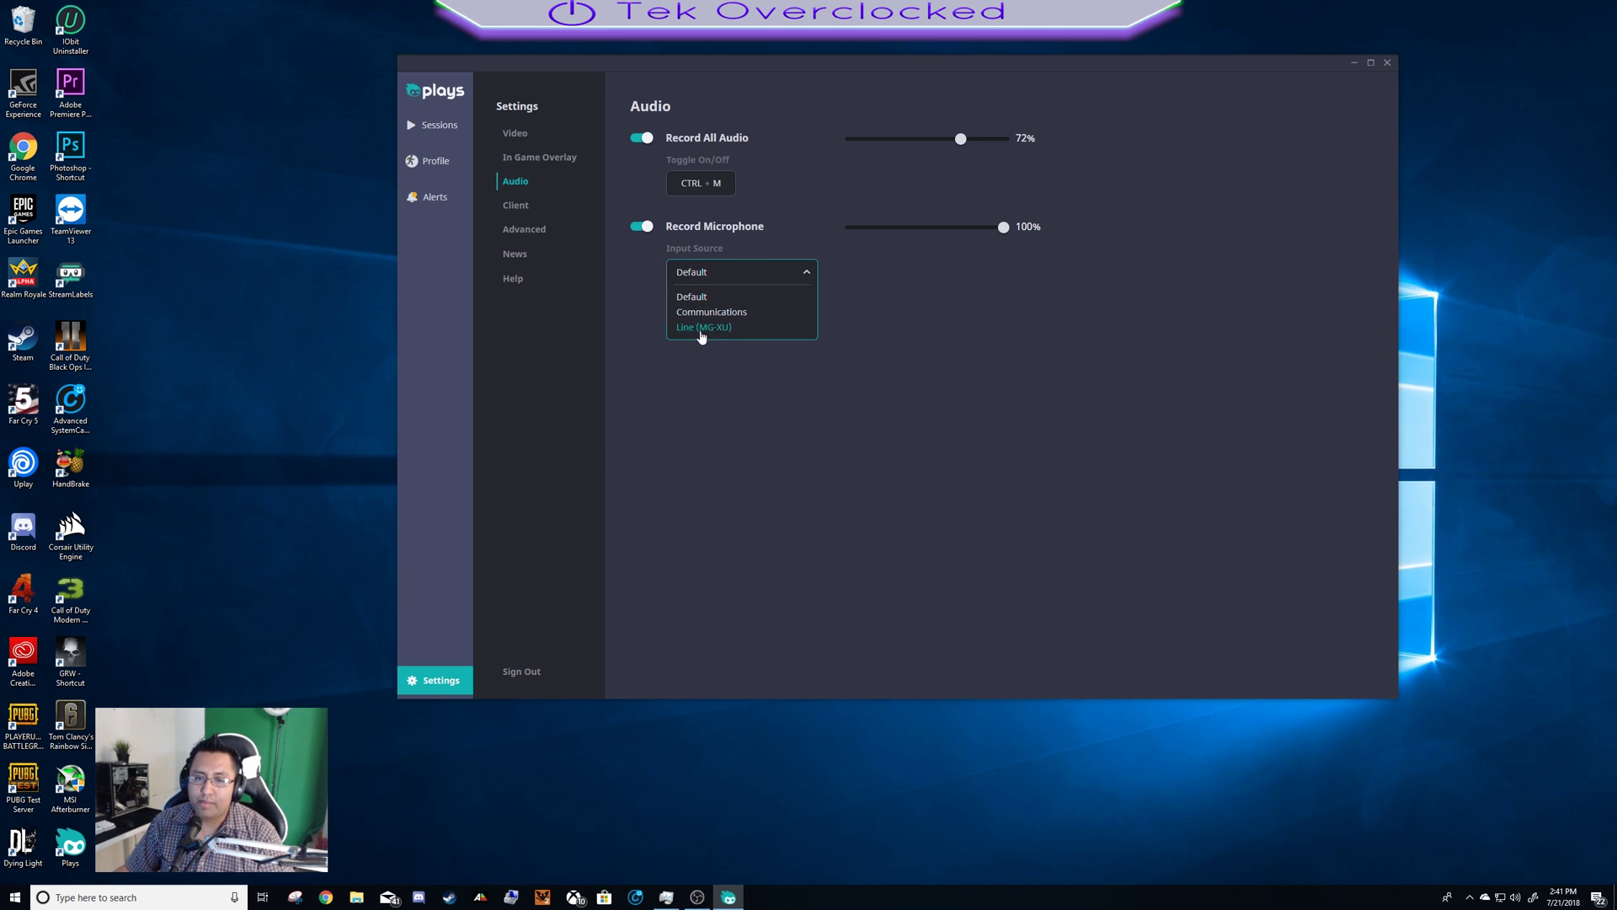
click(877, 359)
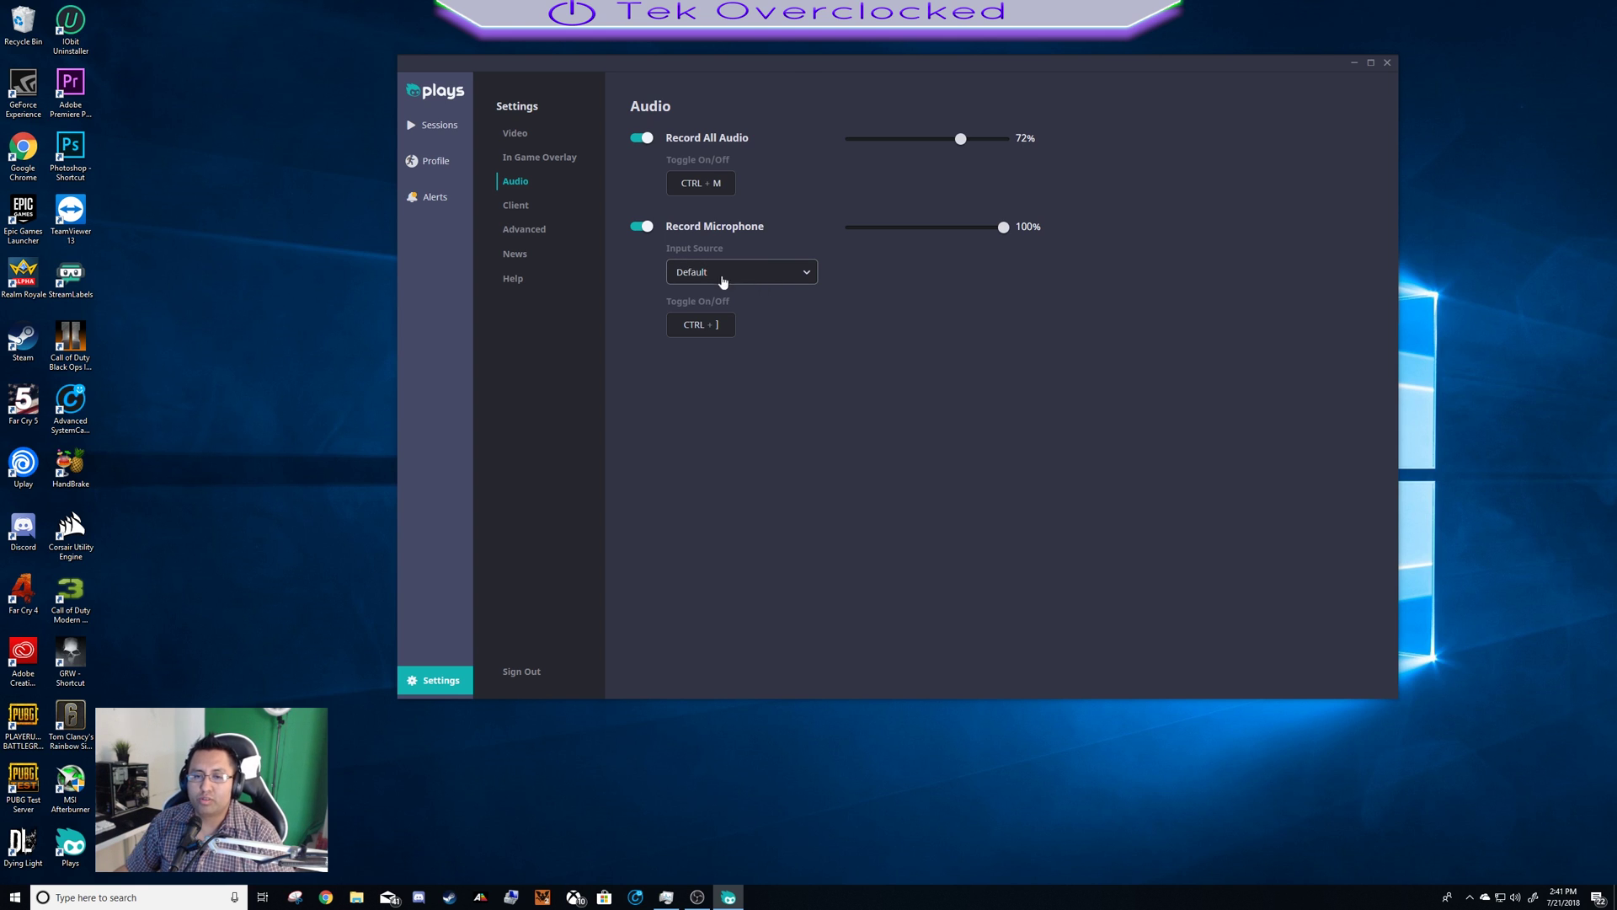
click(524, 208)
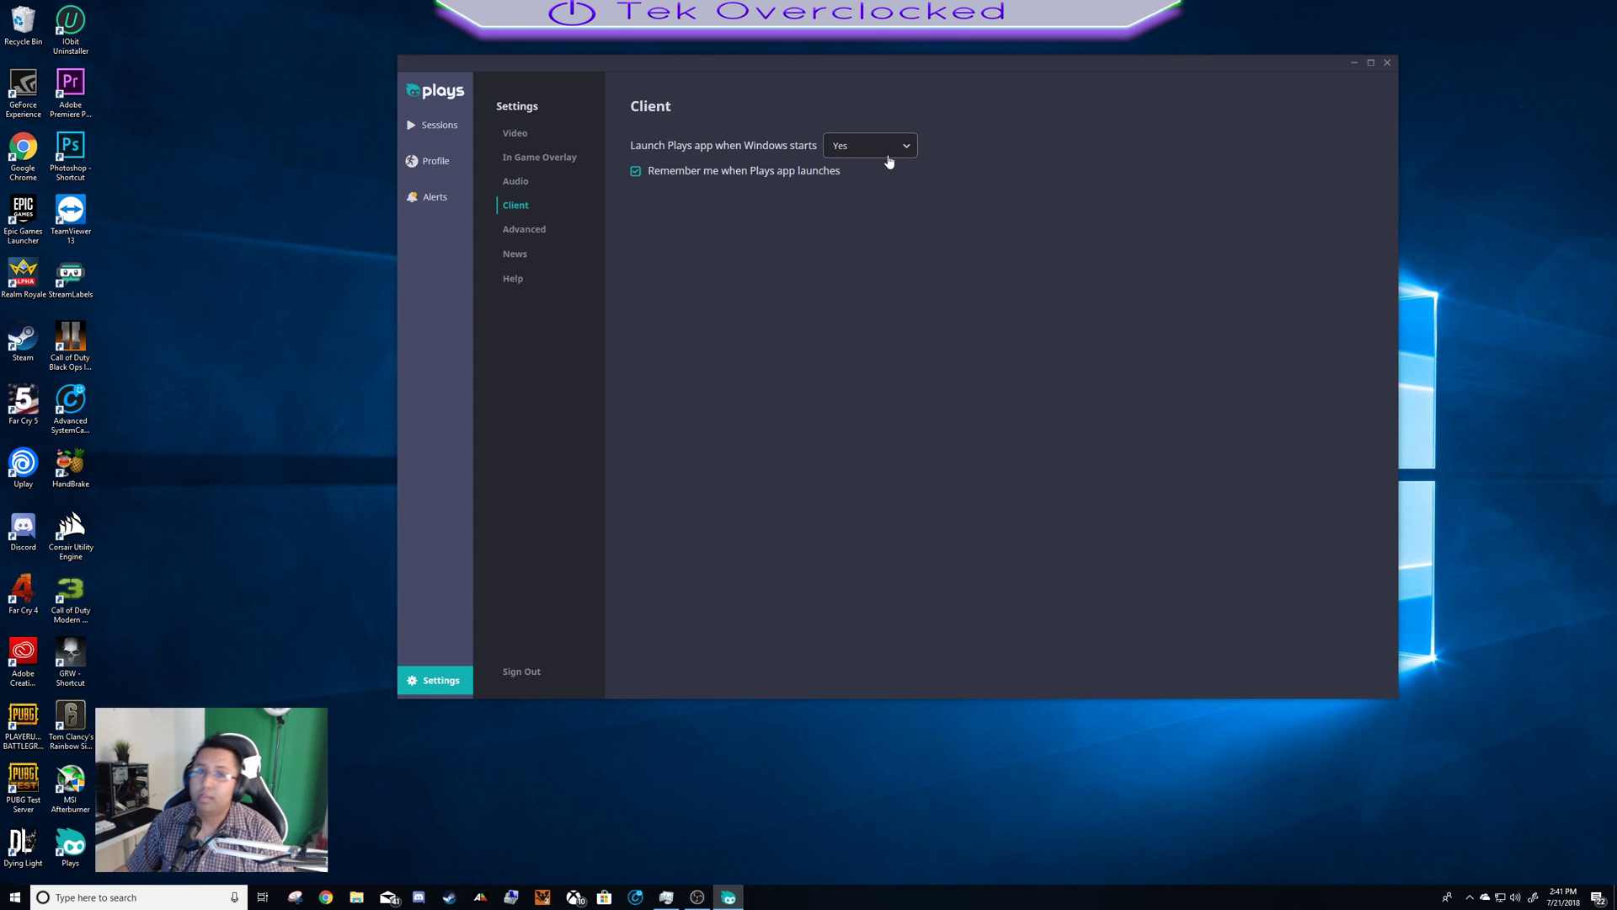
Step: Show the recording directories in the advanced settings and open the Video/Storage (E:) drive in File Explorer
click(542, 229)
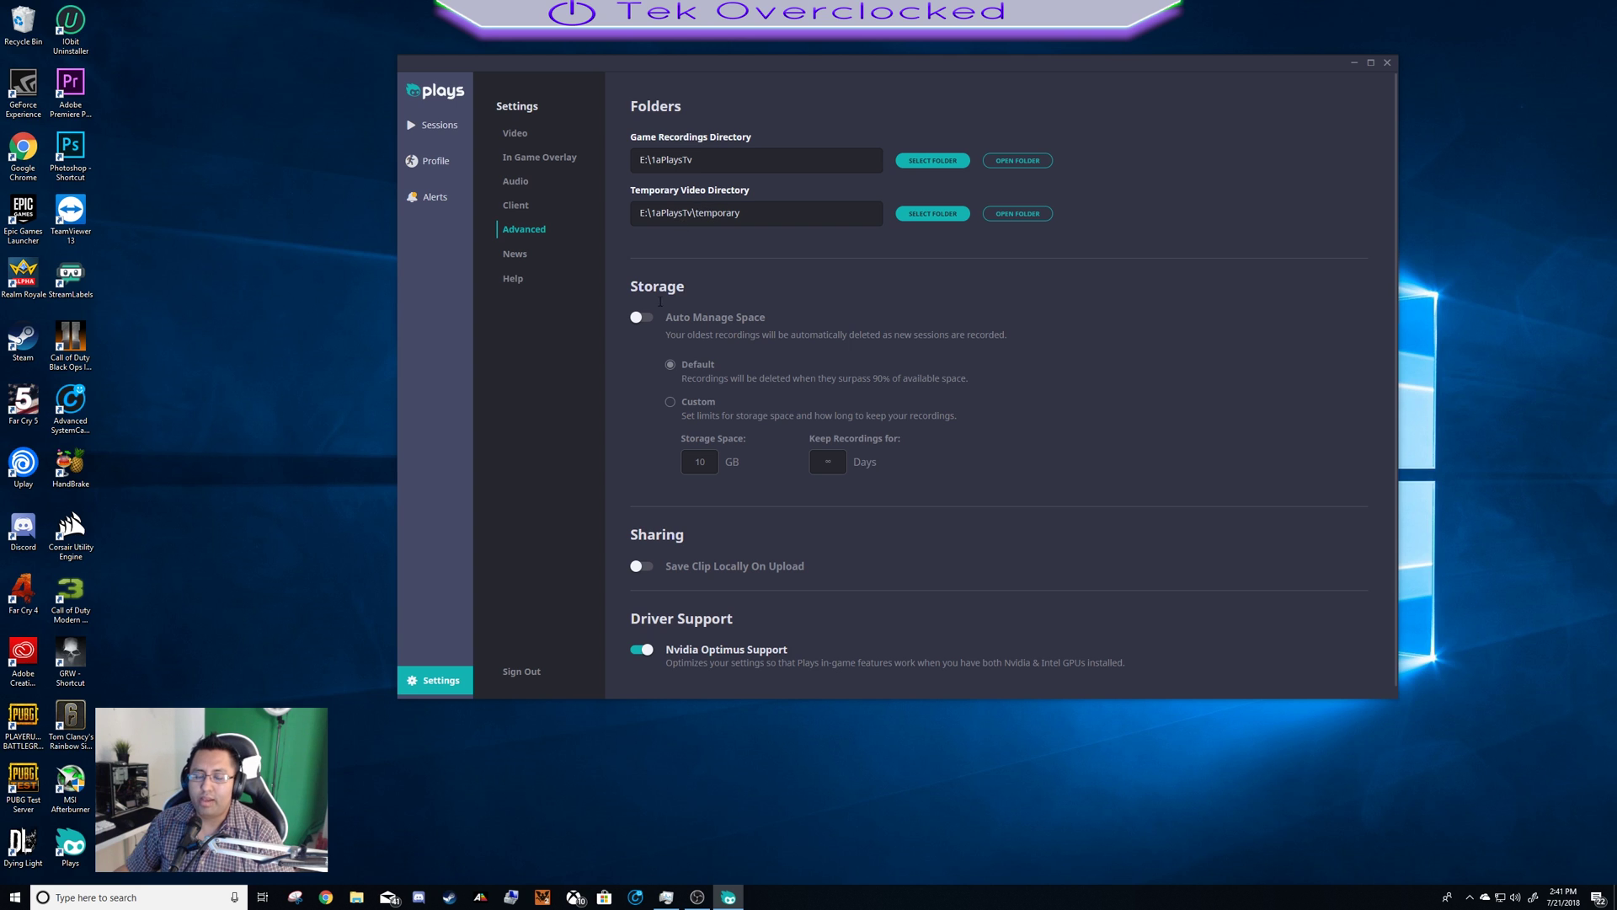
click(355, 897)
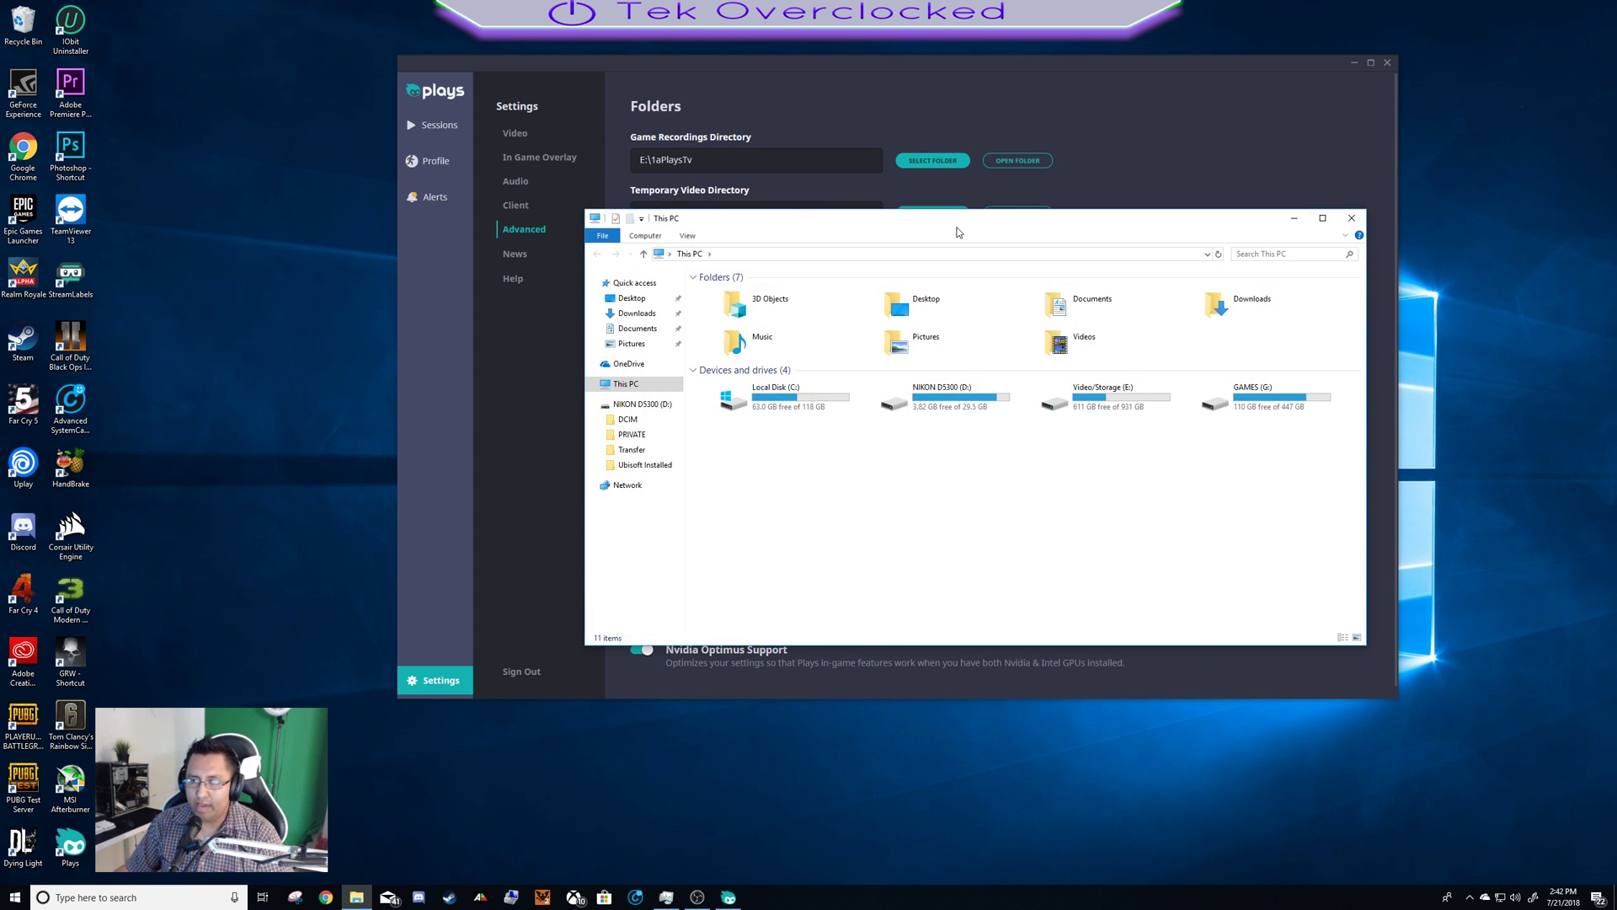
drag(956, 226, 958, 263)
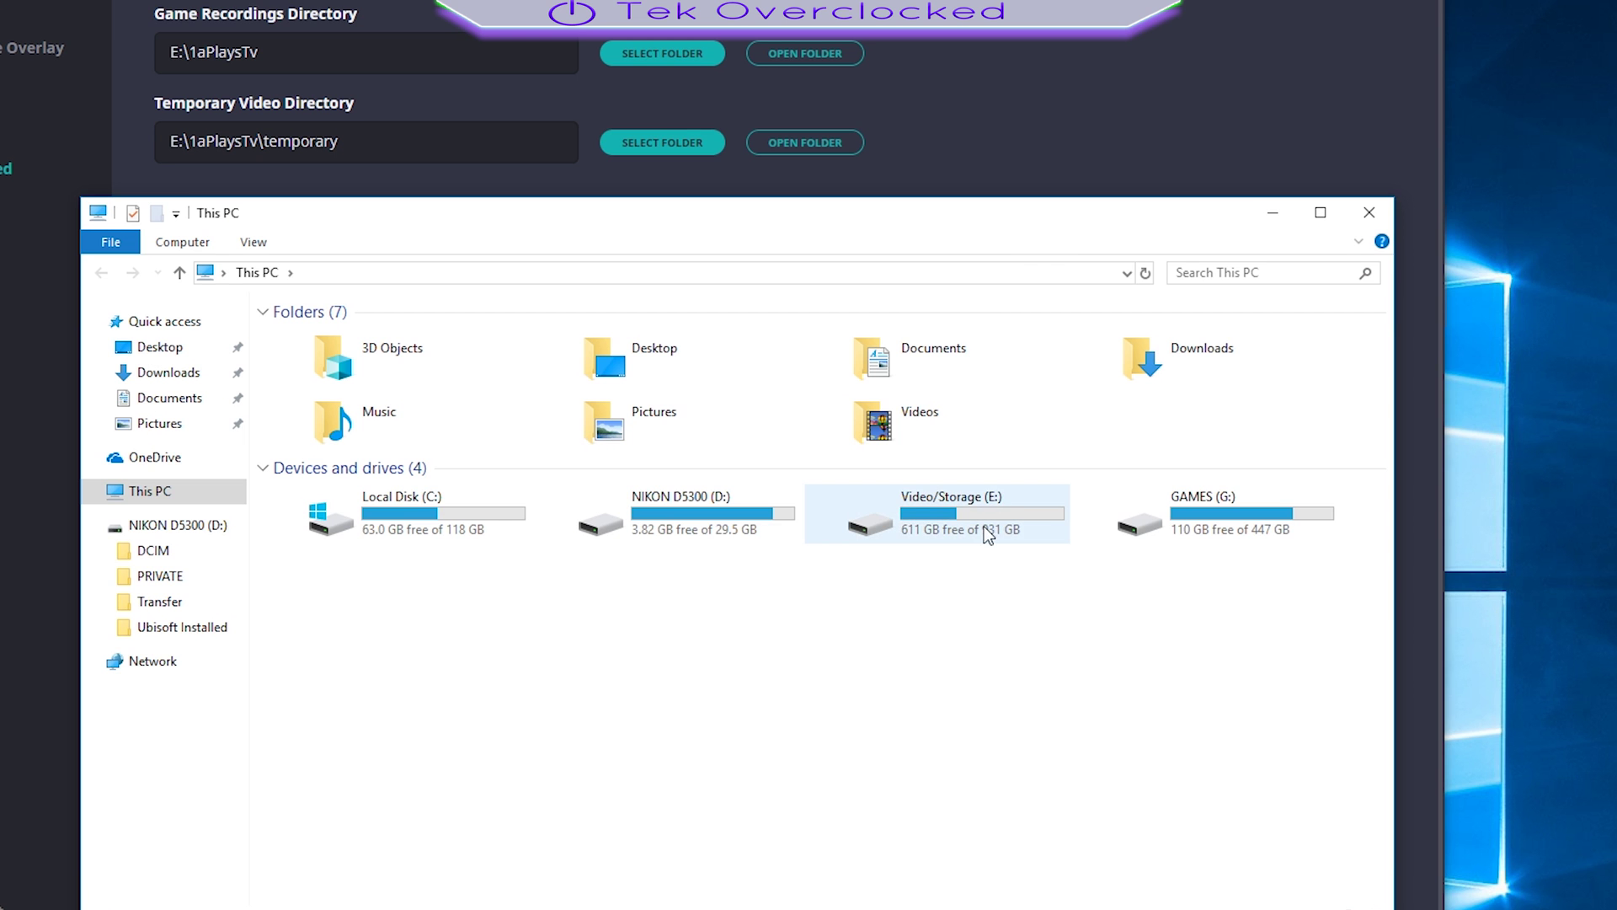
click(1107, 440)
double_click(957, 522)
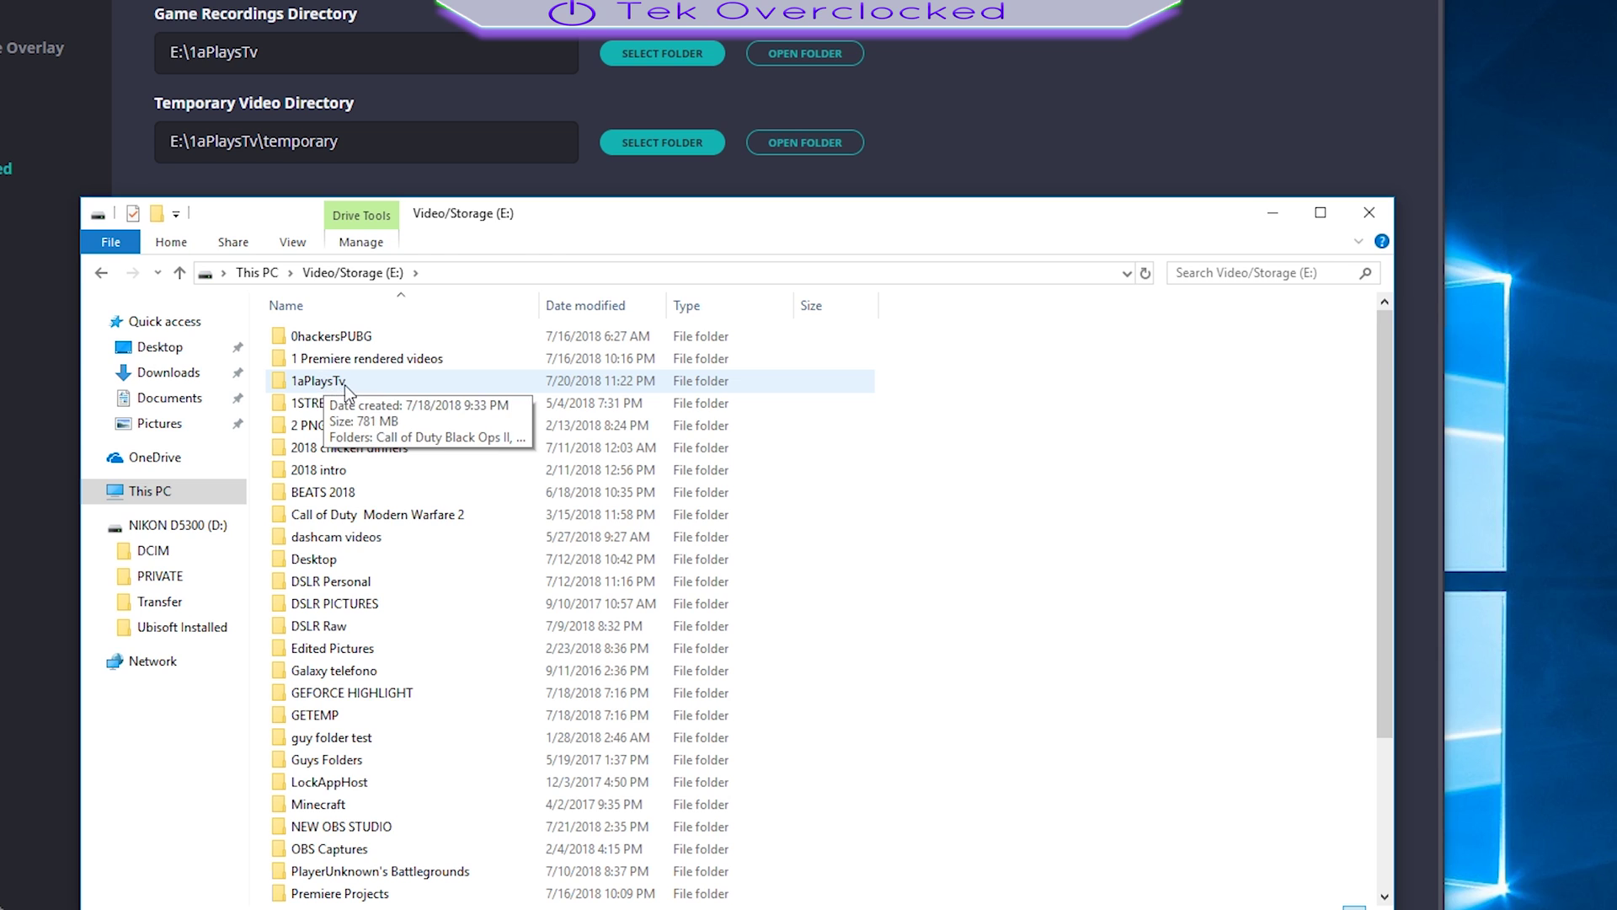
Step: Look through the Black Ops II and PLAYERUNKNOWN'S BATTLEGROUNDS folders in 1aPlaysTv and open the recording 2018_07_21_00_02_15-rep
double_click(318, 383)
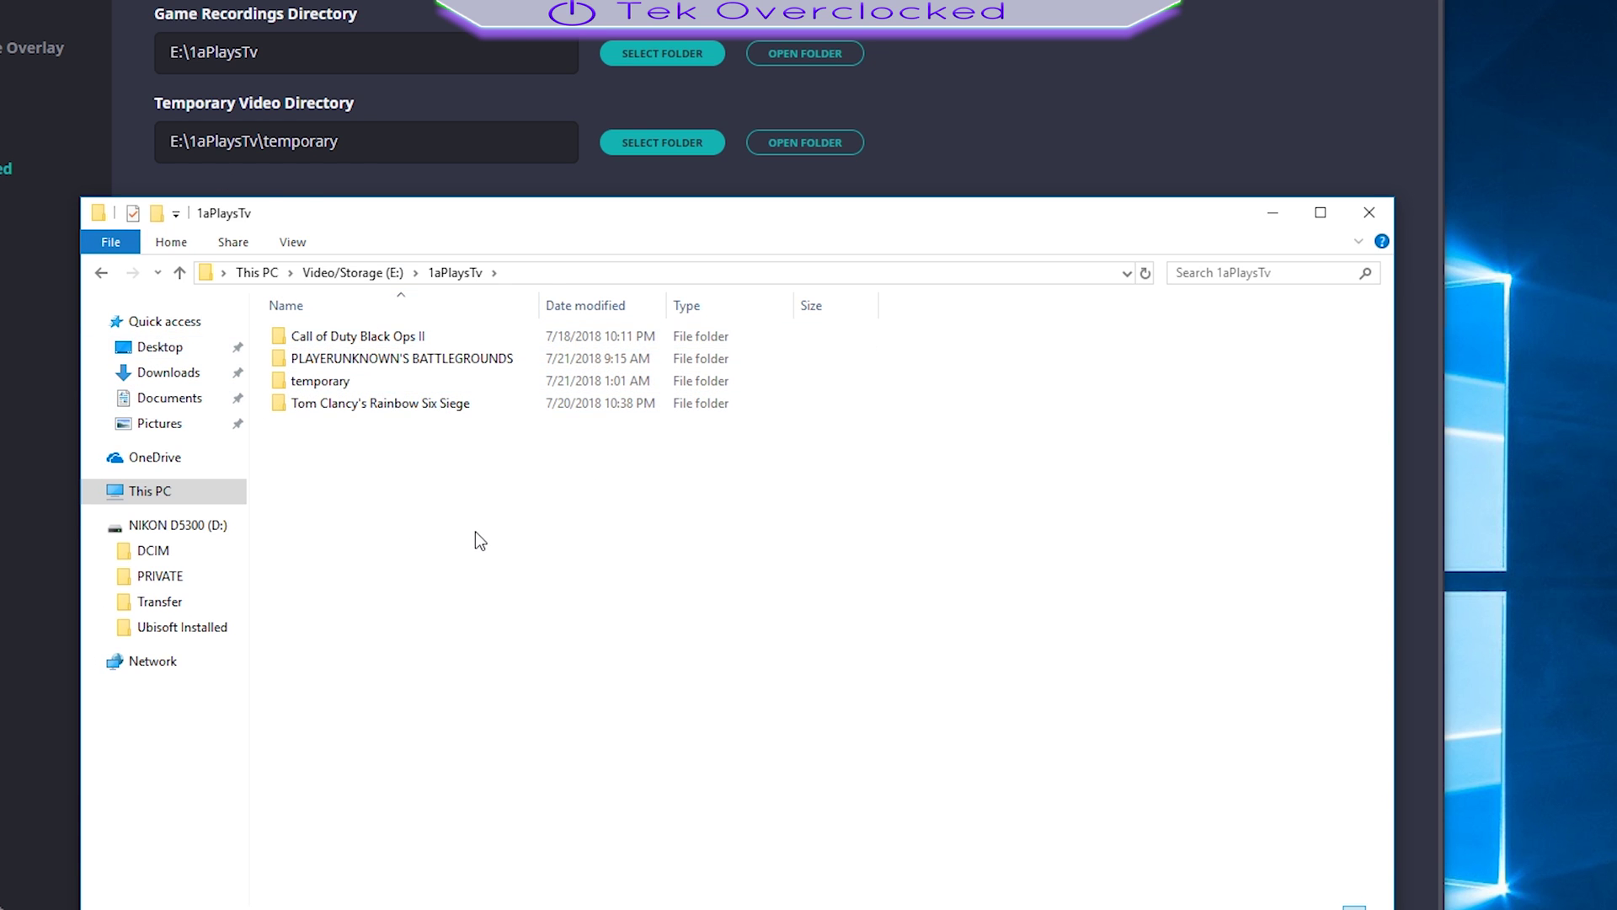
double_click(406, 337)
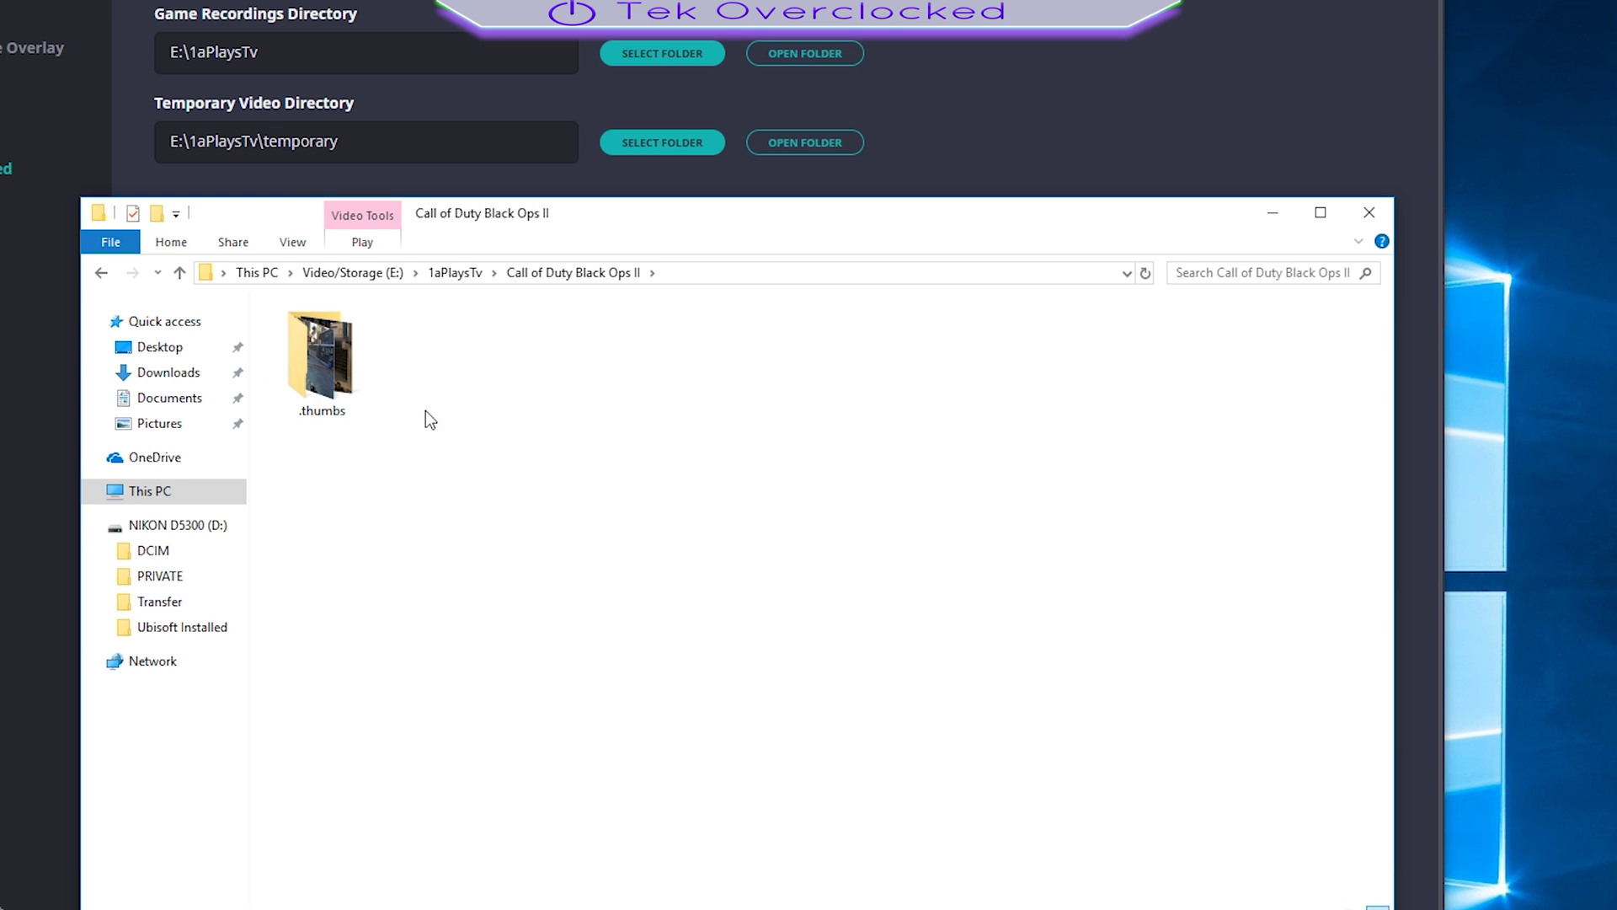
click(102, 272)
double_click(416, 361)
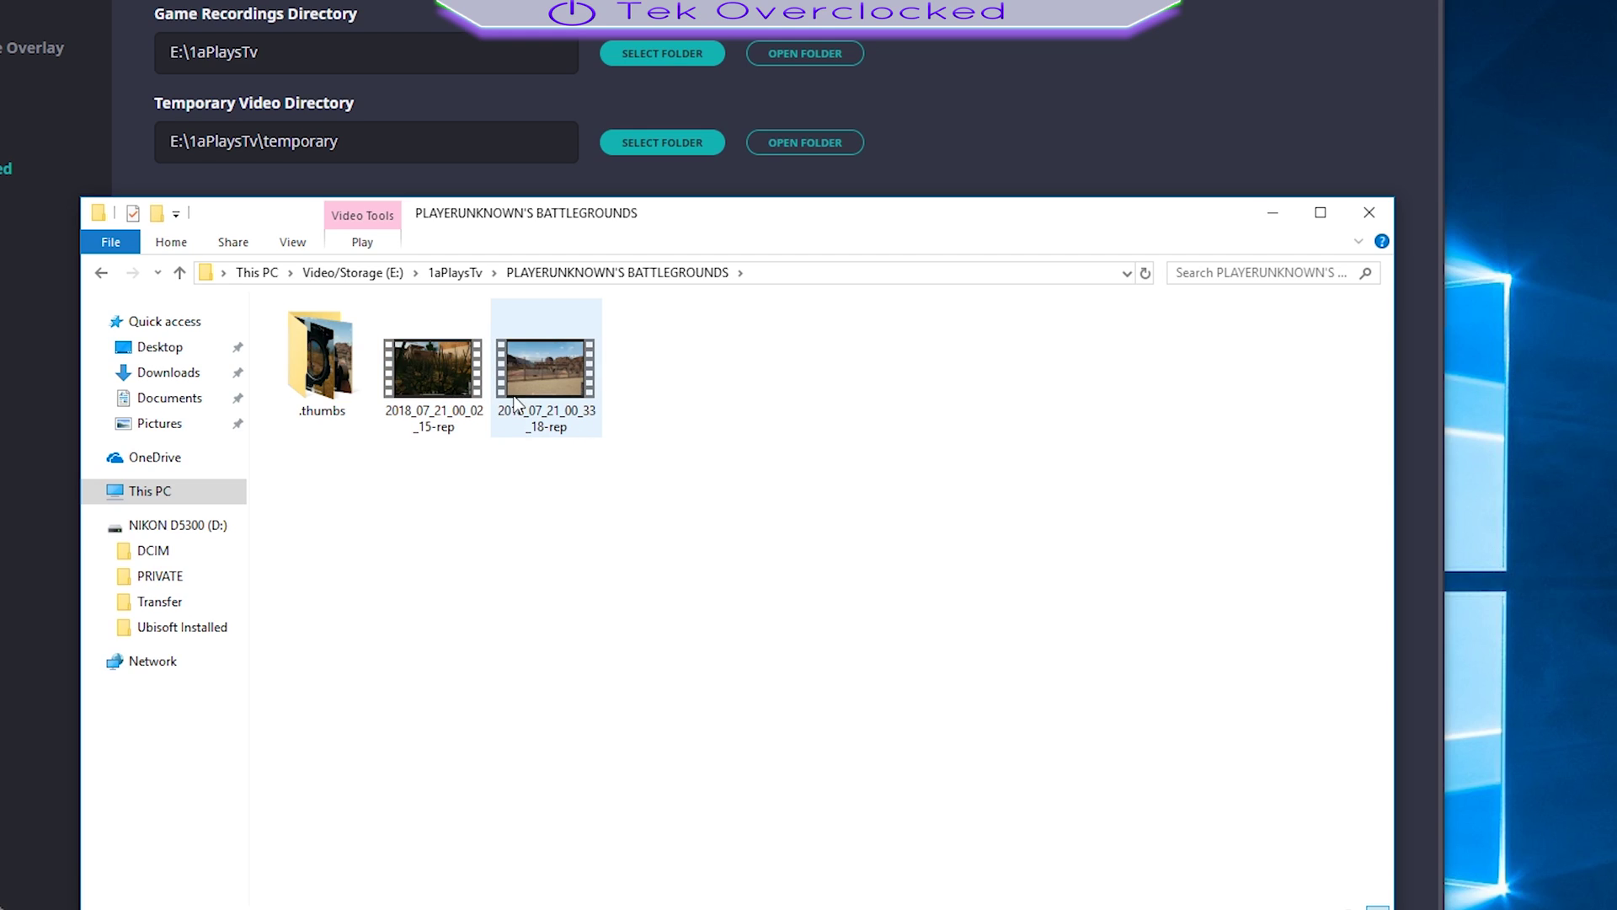
double_click(432, 399)
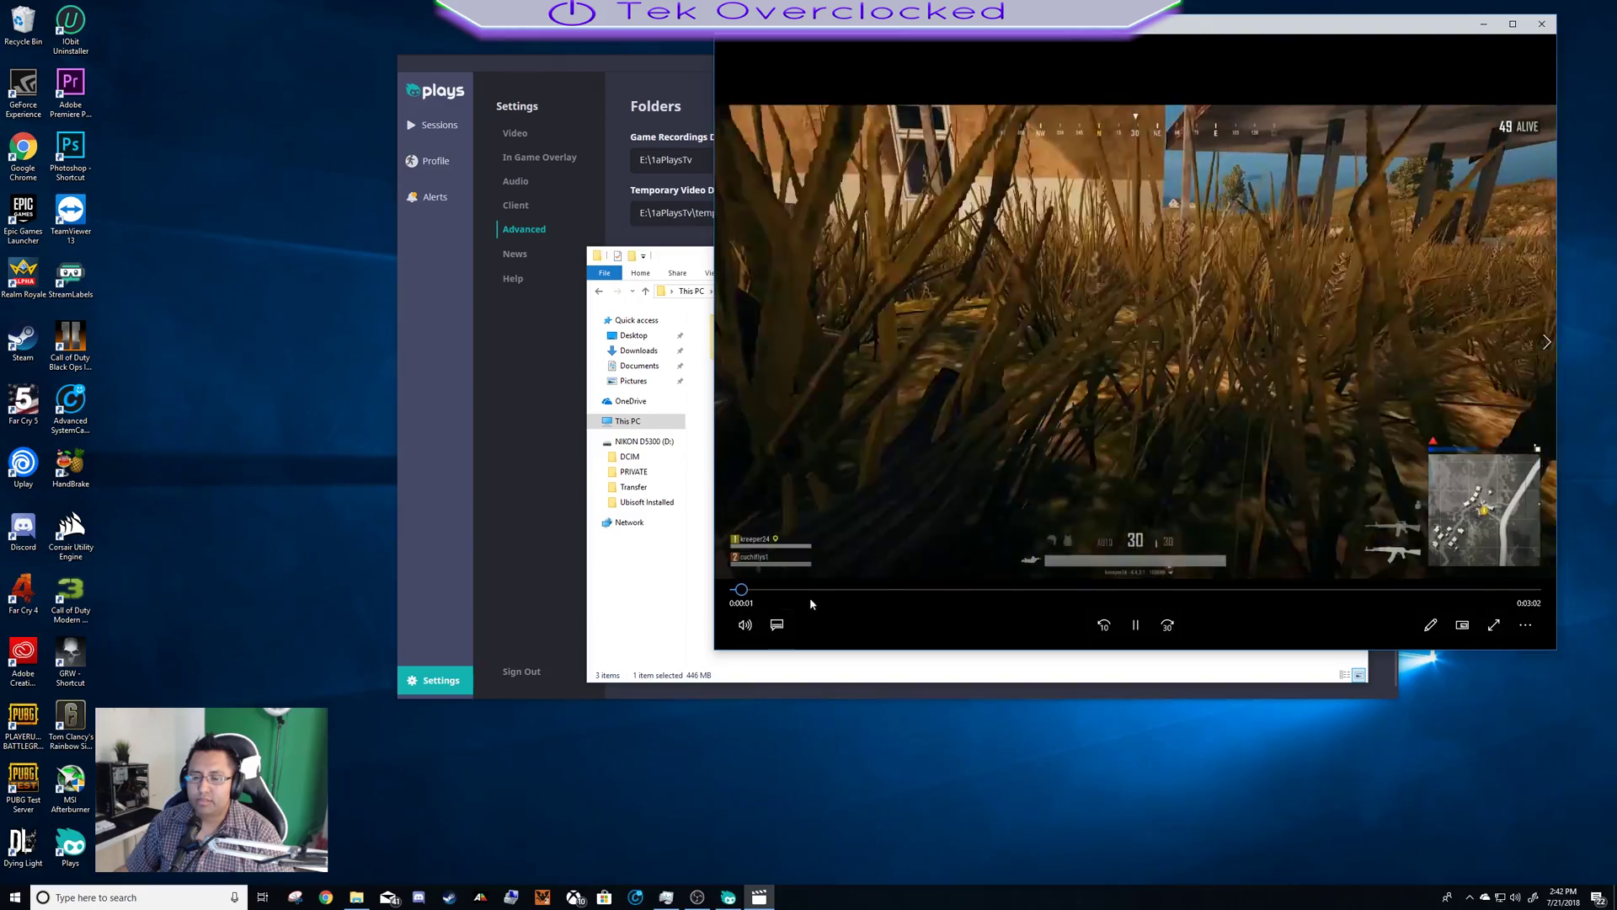
Step: Preview the opening seconds of the recording, toggling its sound off and on, and leave playback paused
click(745, 624)
click(738, 583)
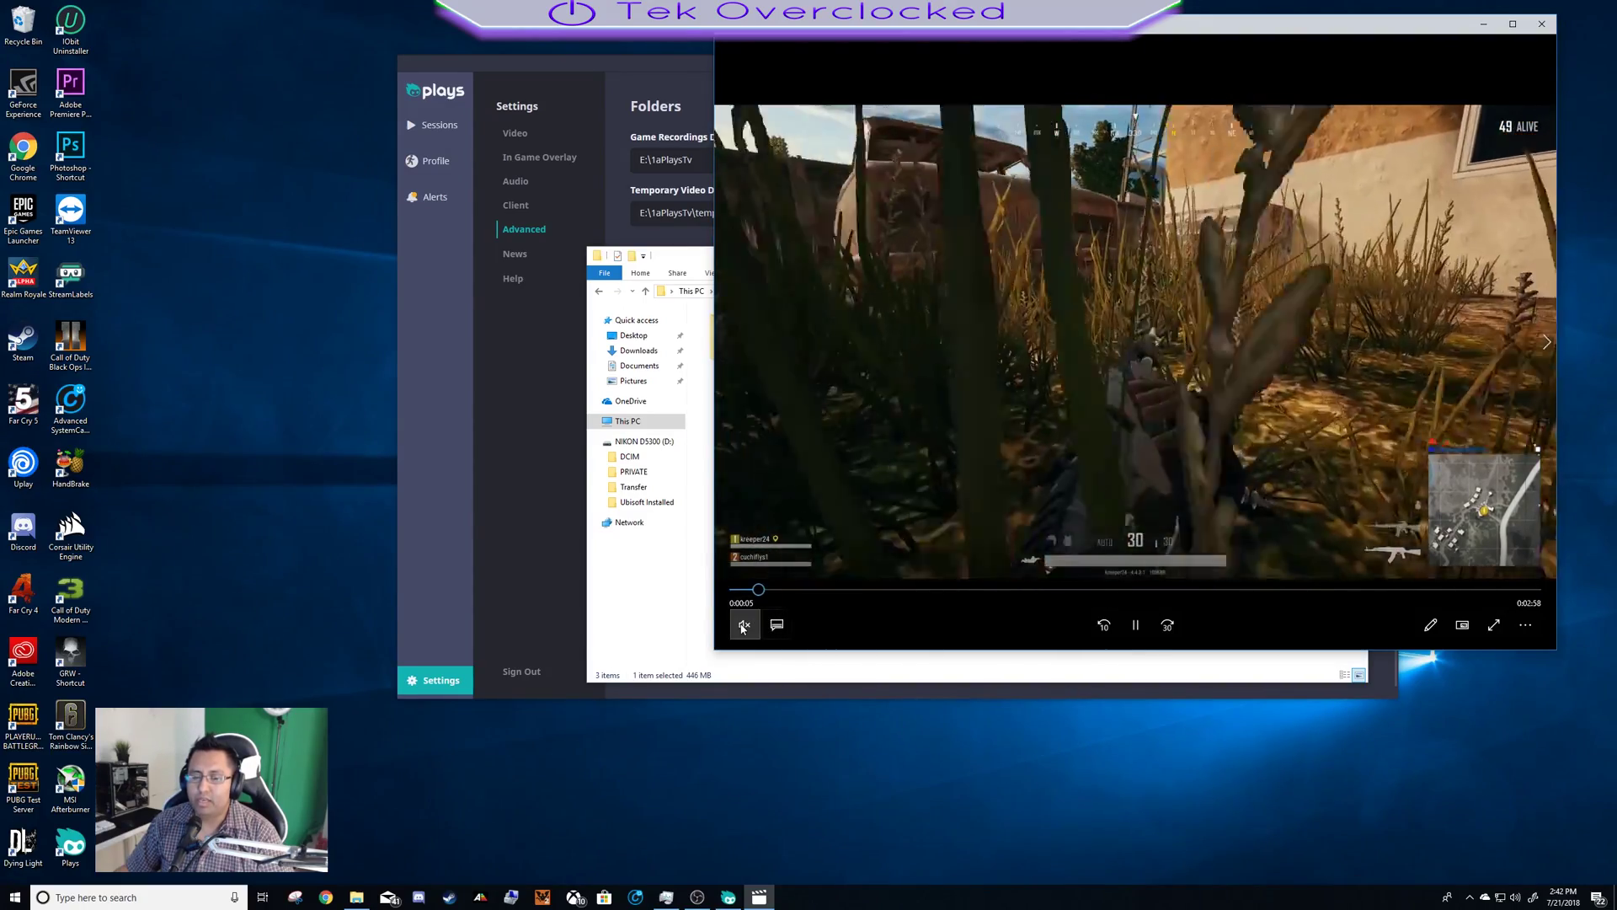
click(738, 585)
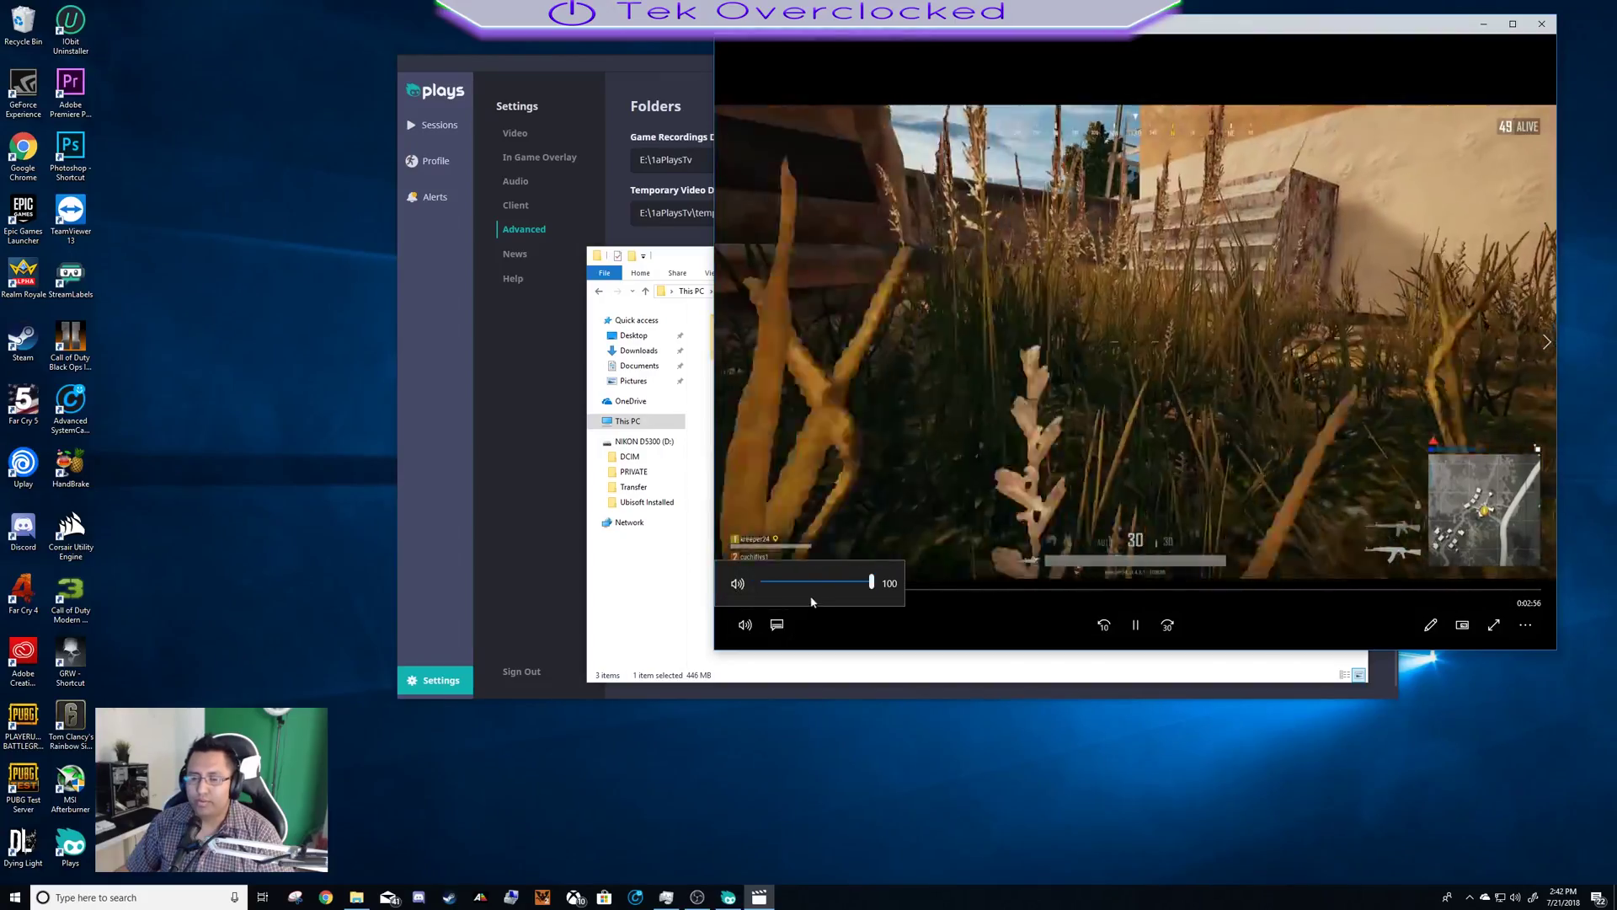
click(1137, 628)
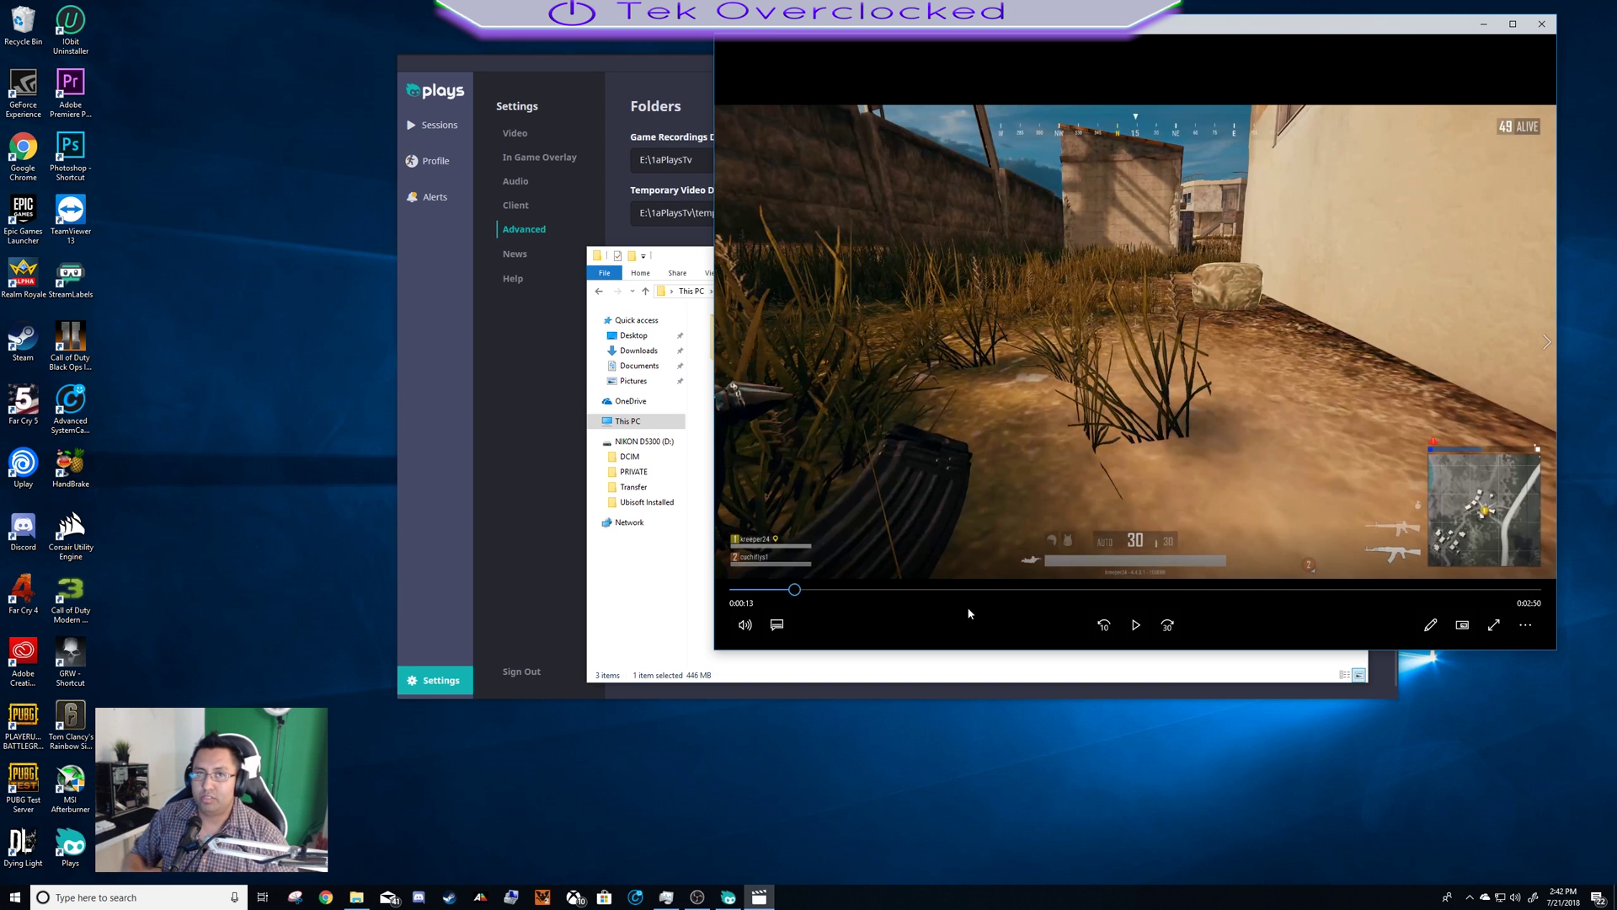
click(1135, 625)
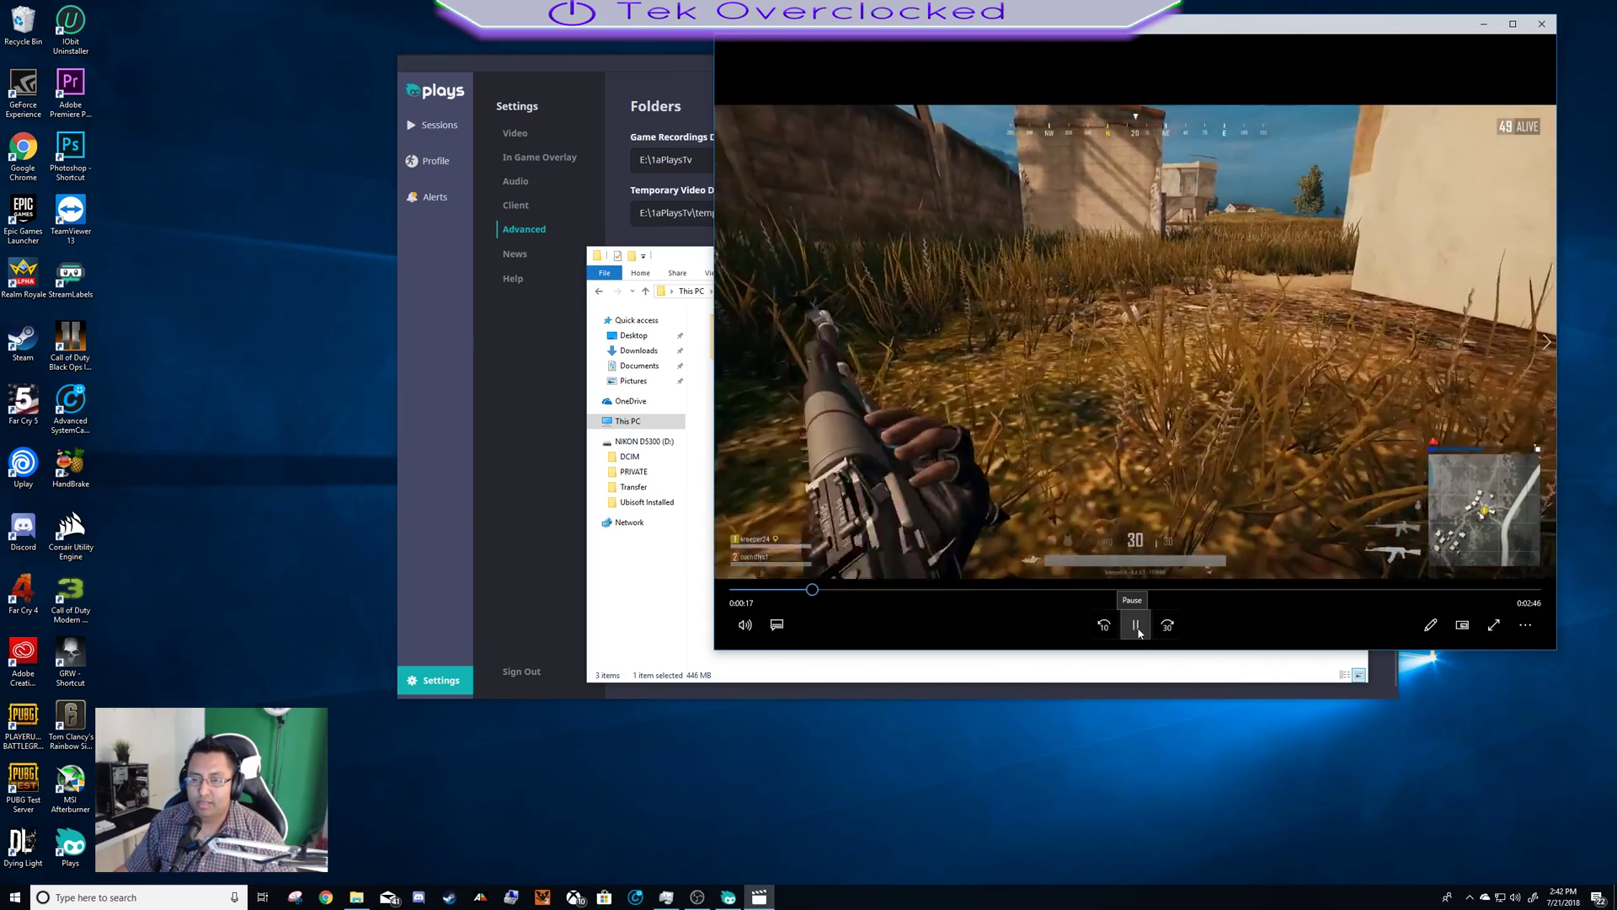
click(1136, 627)
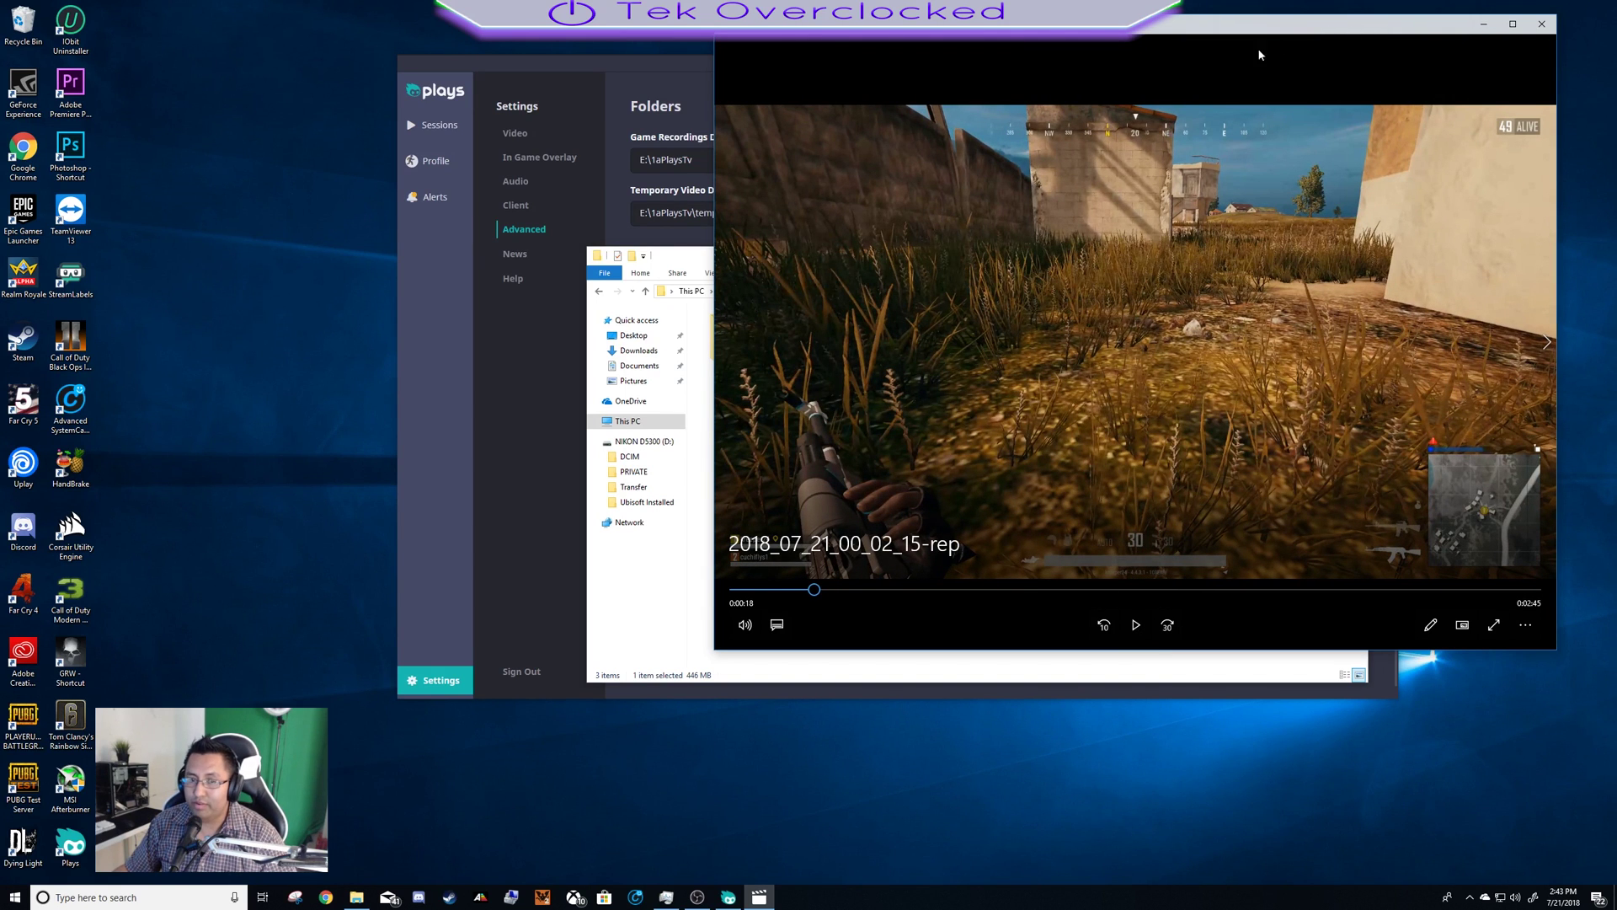
Step: Close the video player and the File Explorer window to get back to the advanced settings
drag(1384, 36, 1152, 176)
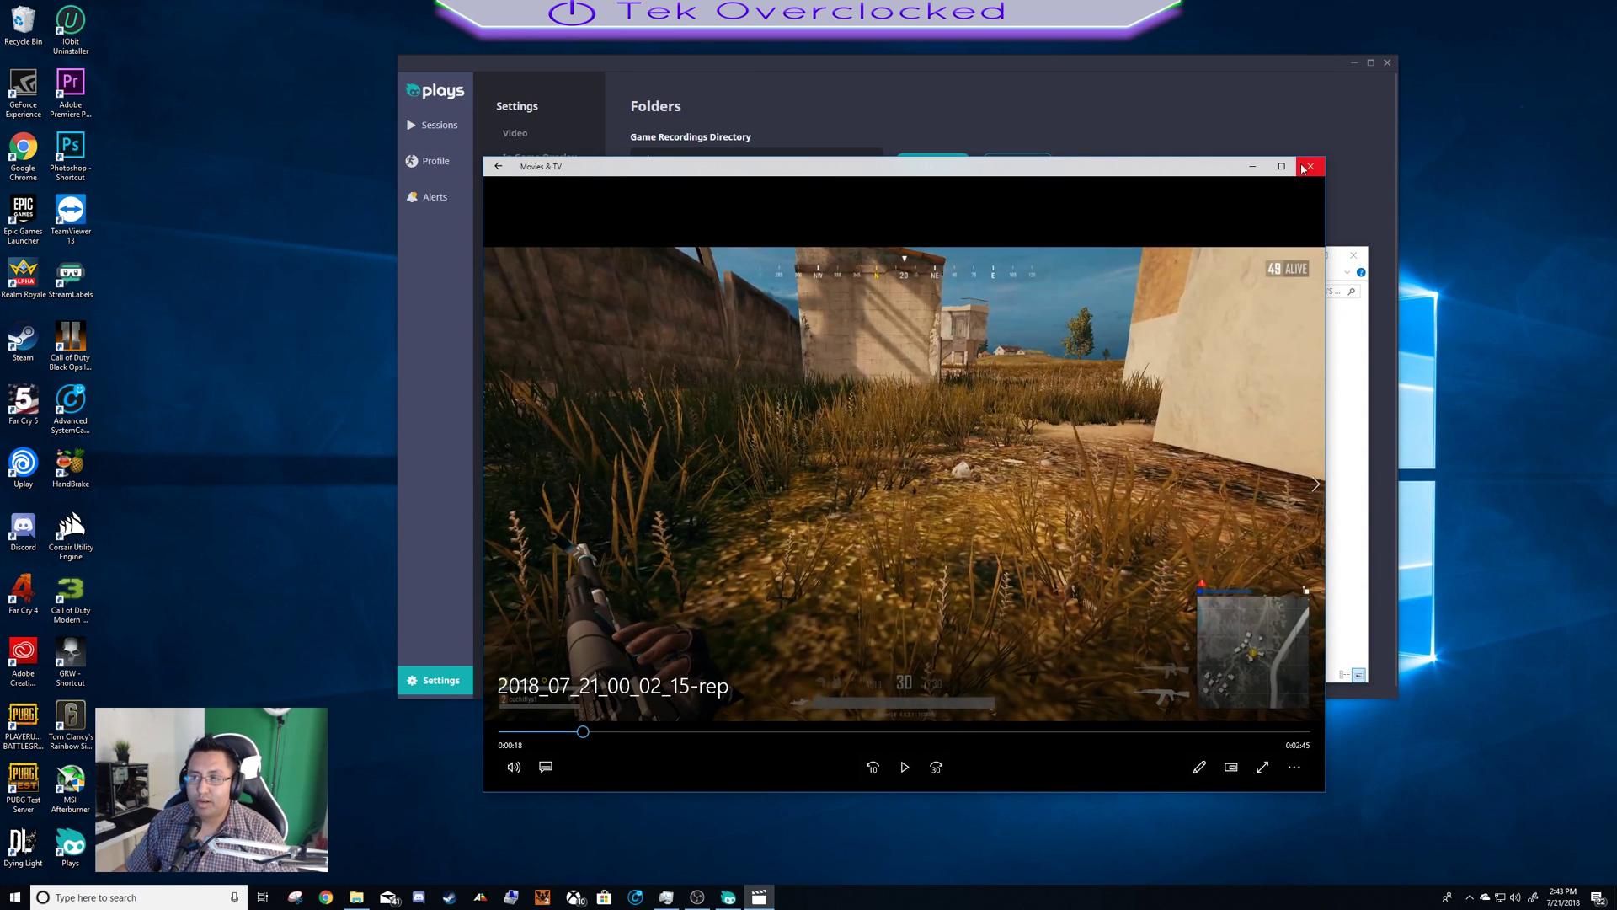
click(1310, 166)
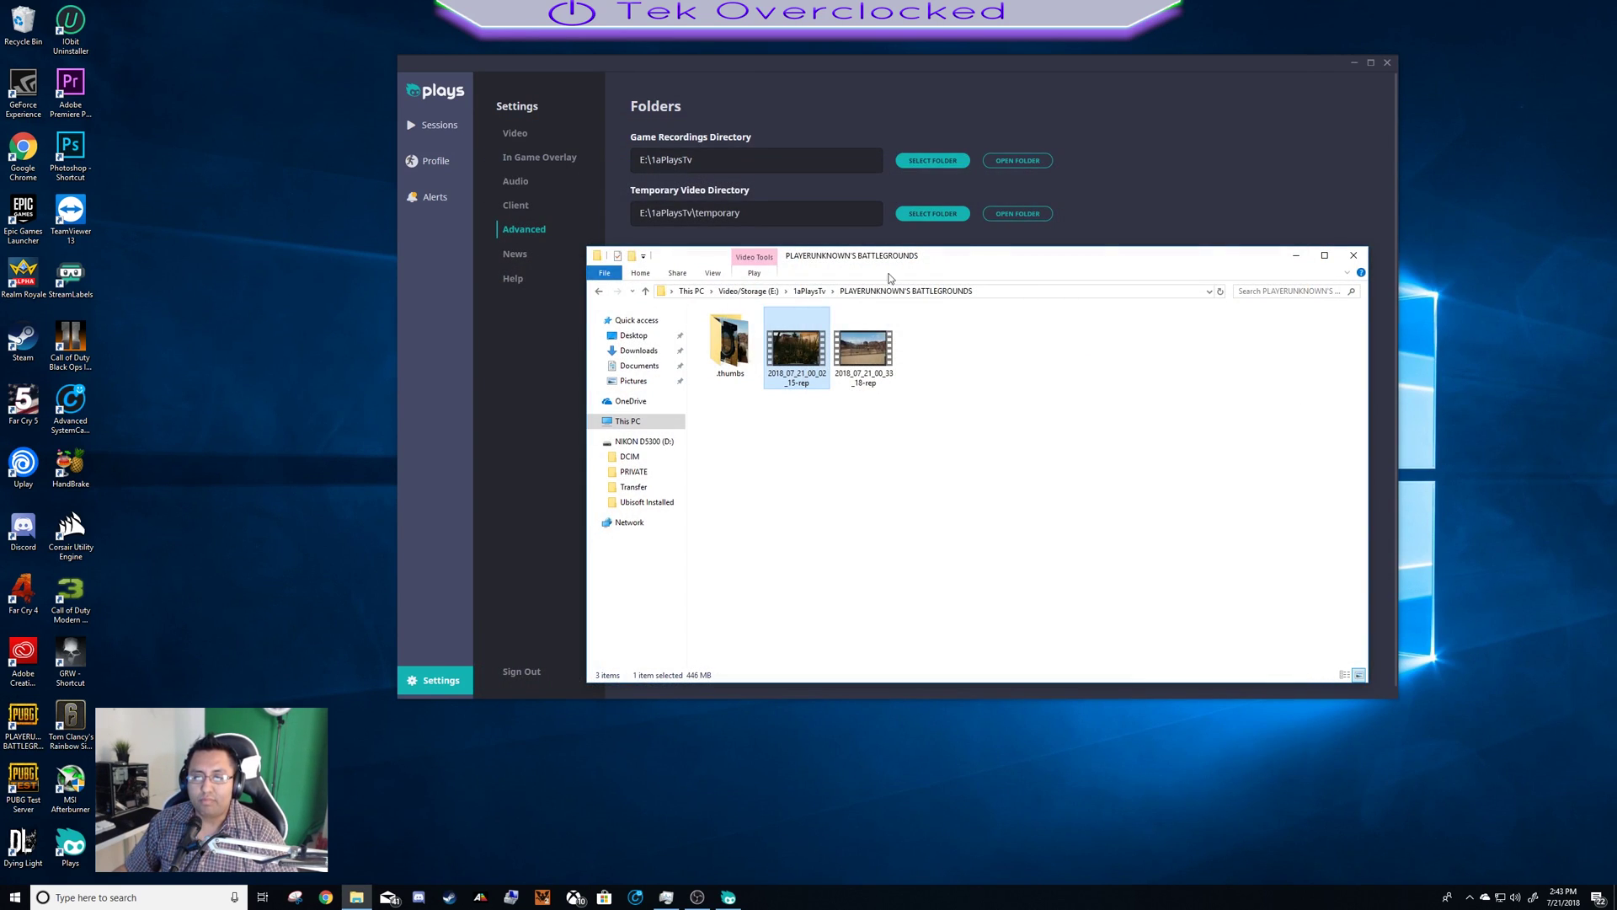
click(599, 293)
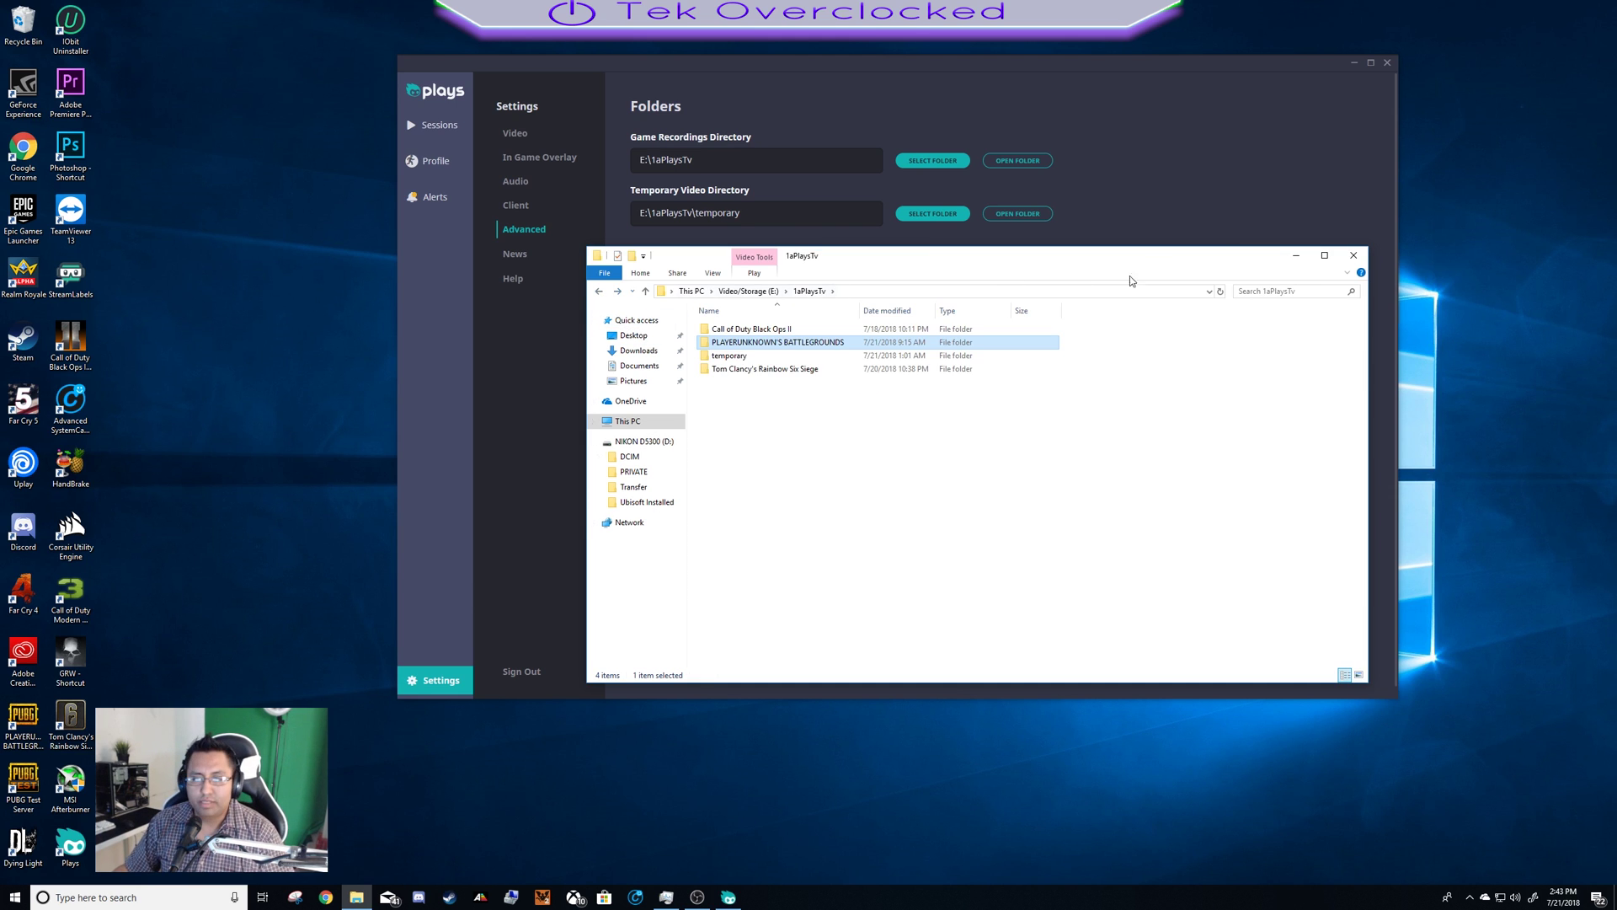
click(1353, 255)
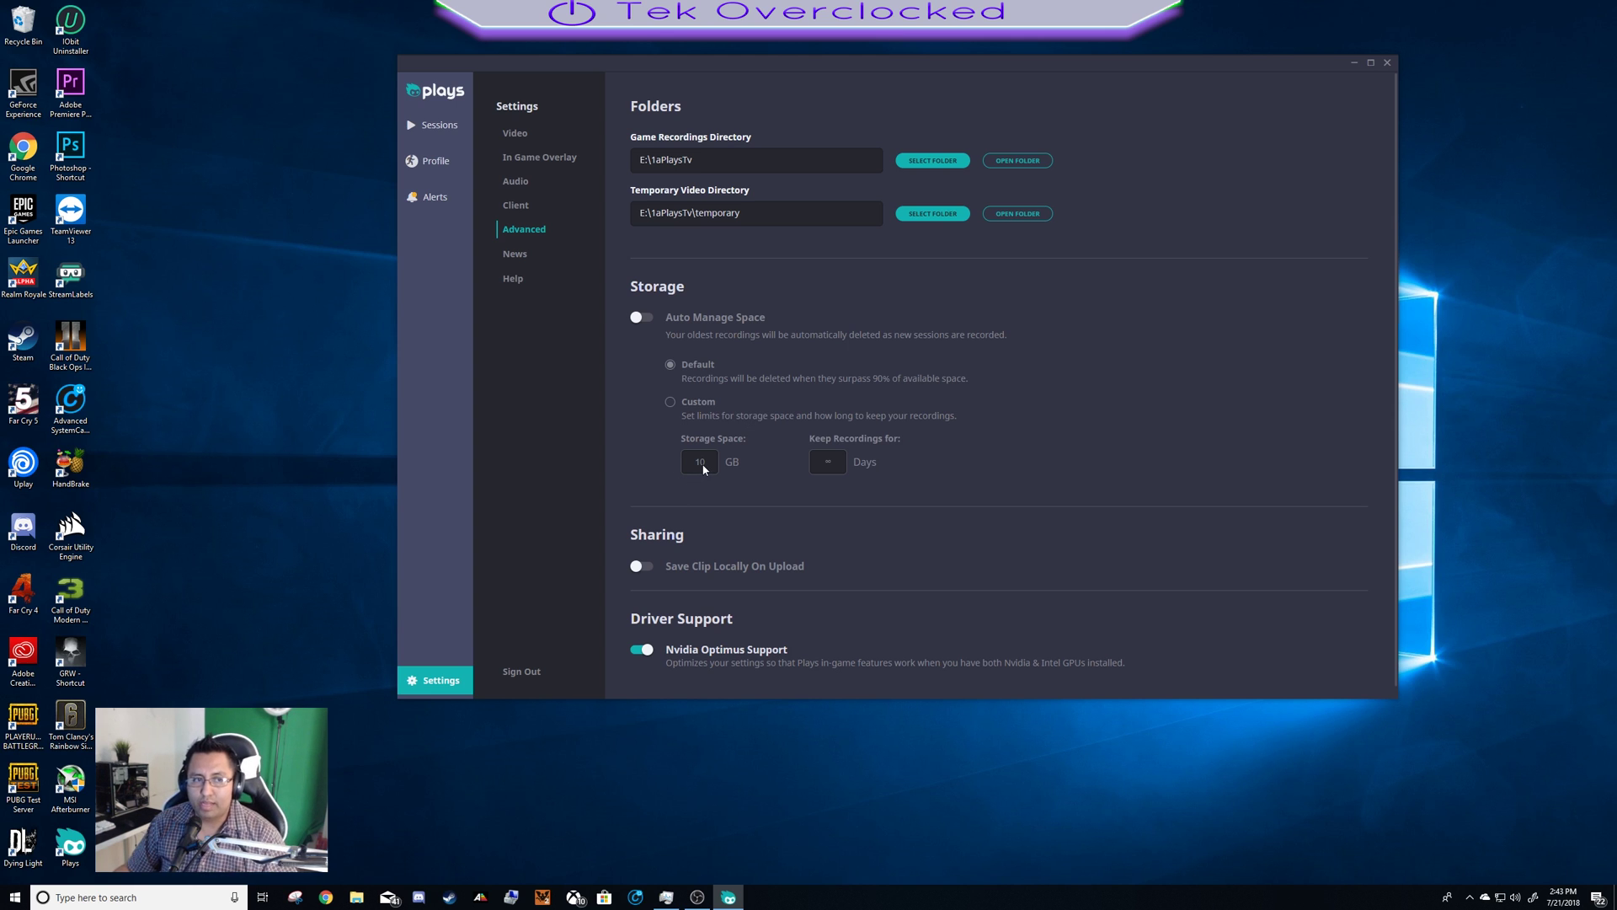
Step: Switch Save Clip Locally On Upload on and back off in the Sharing section
scroll(766, 503, down, 1)
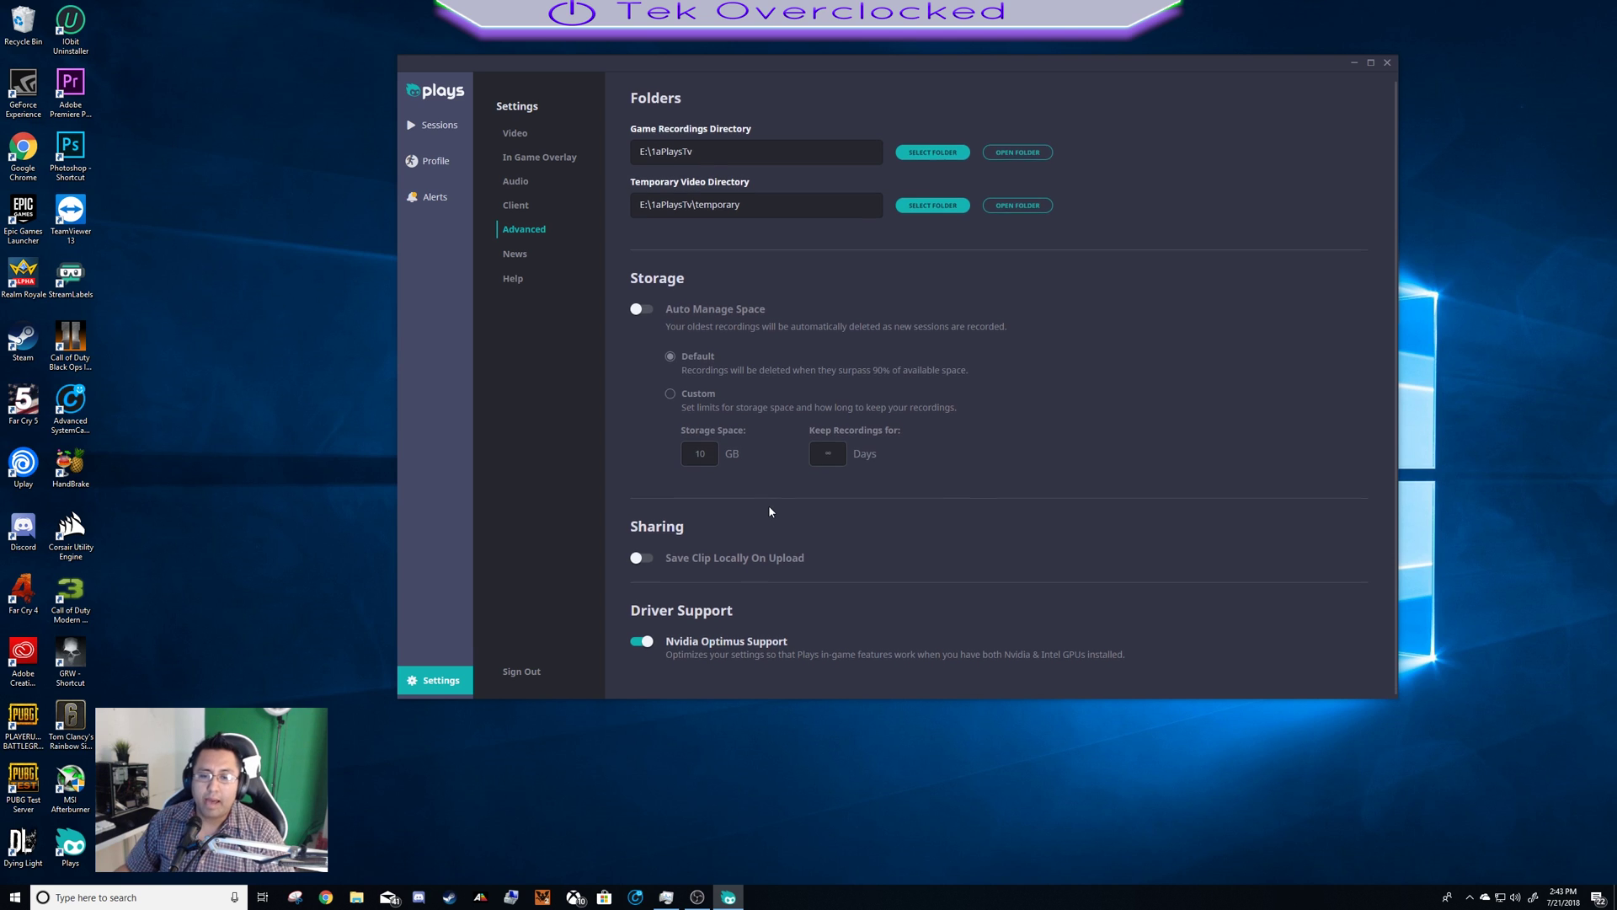
click(643, 555)
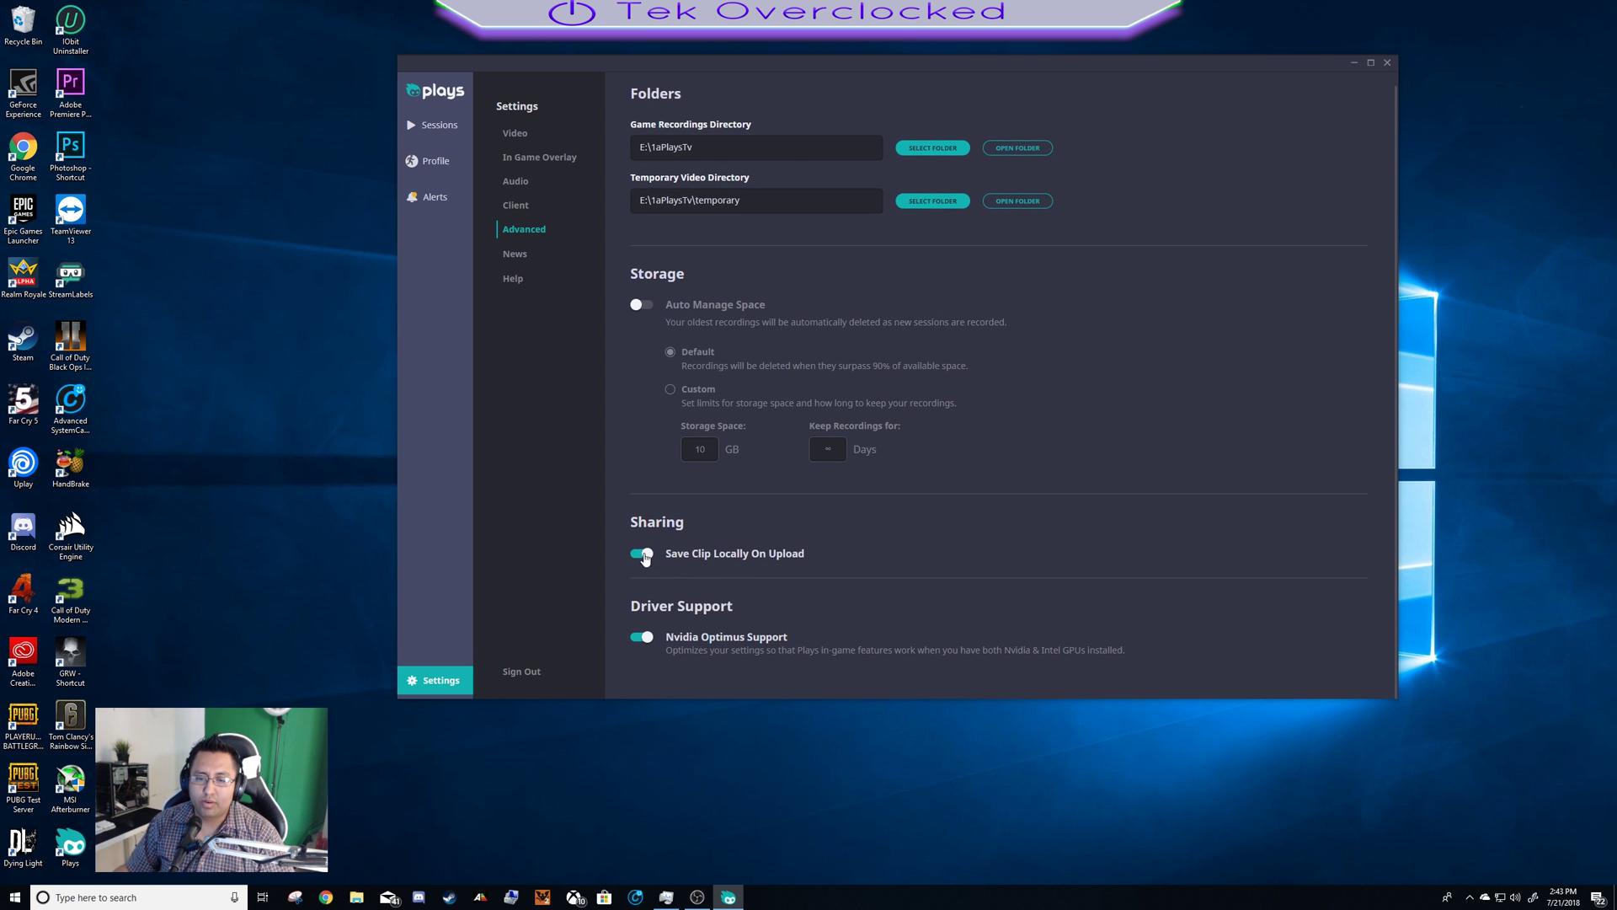
click(644, 556)
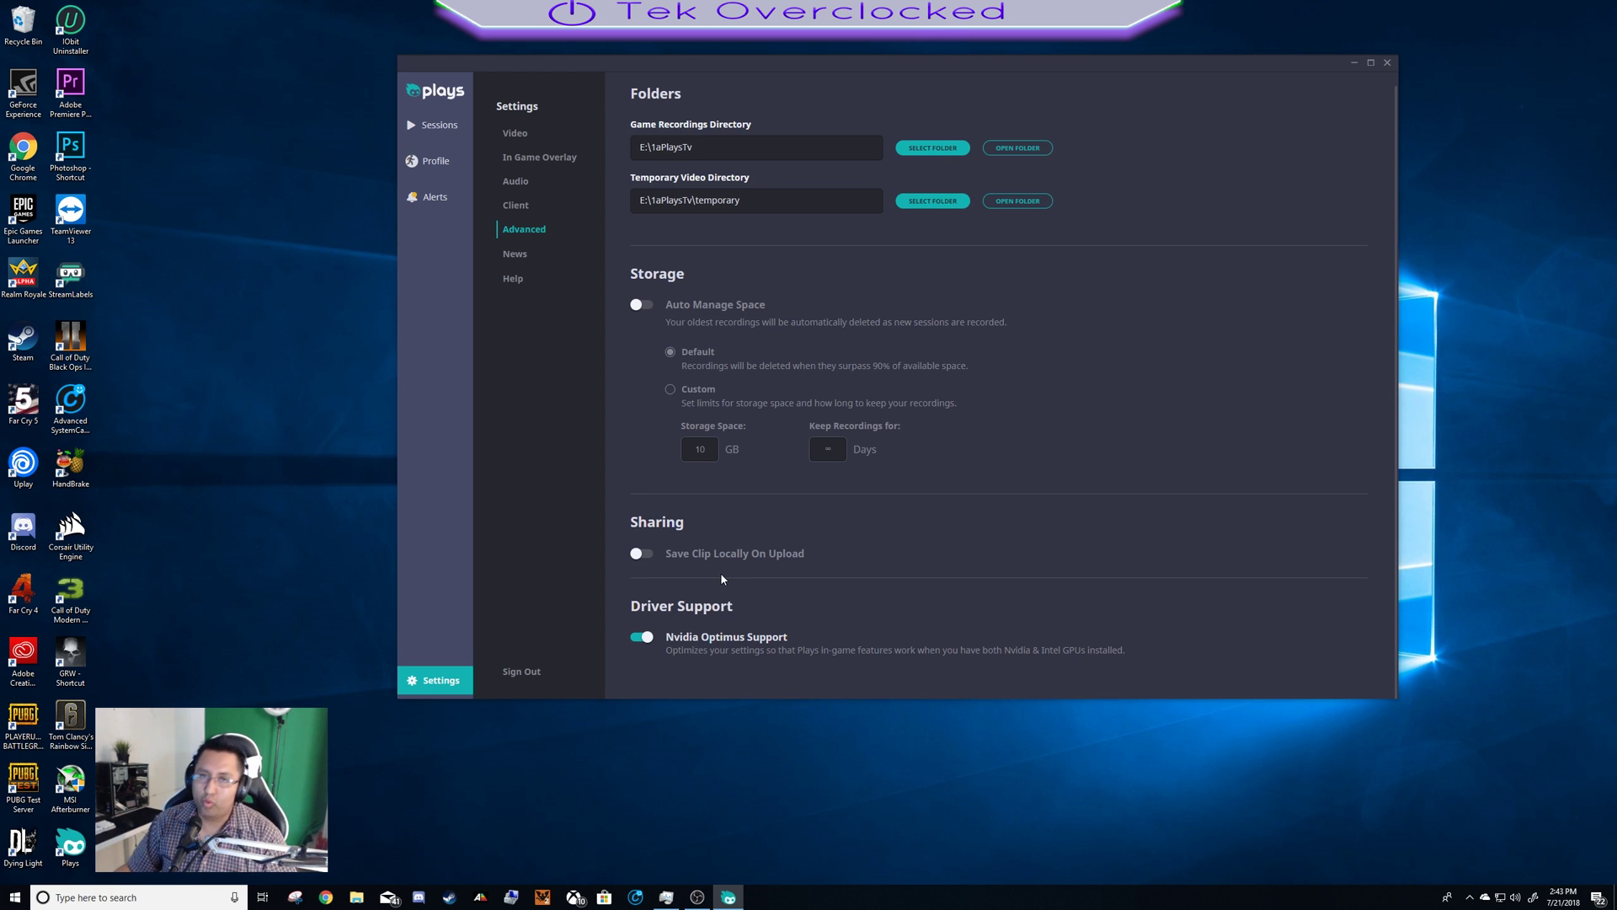
Step: View the release notes in the news popup, close them and open the Help page with the issue report form
click(526, 257)
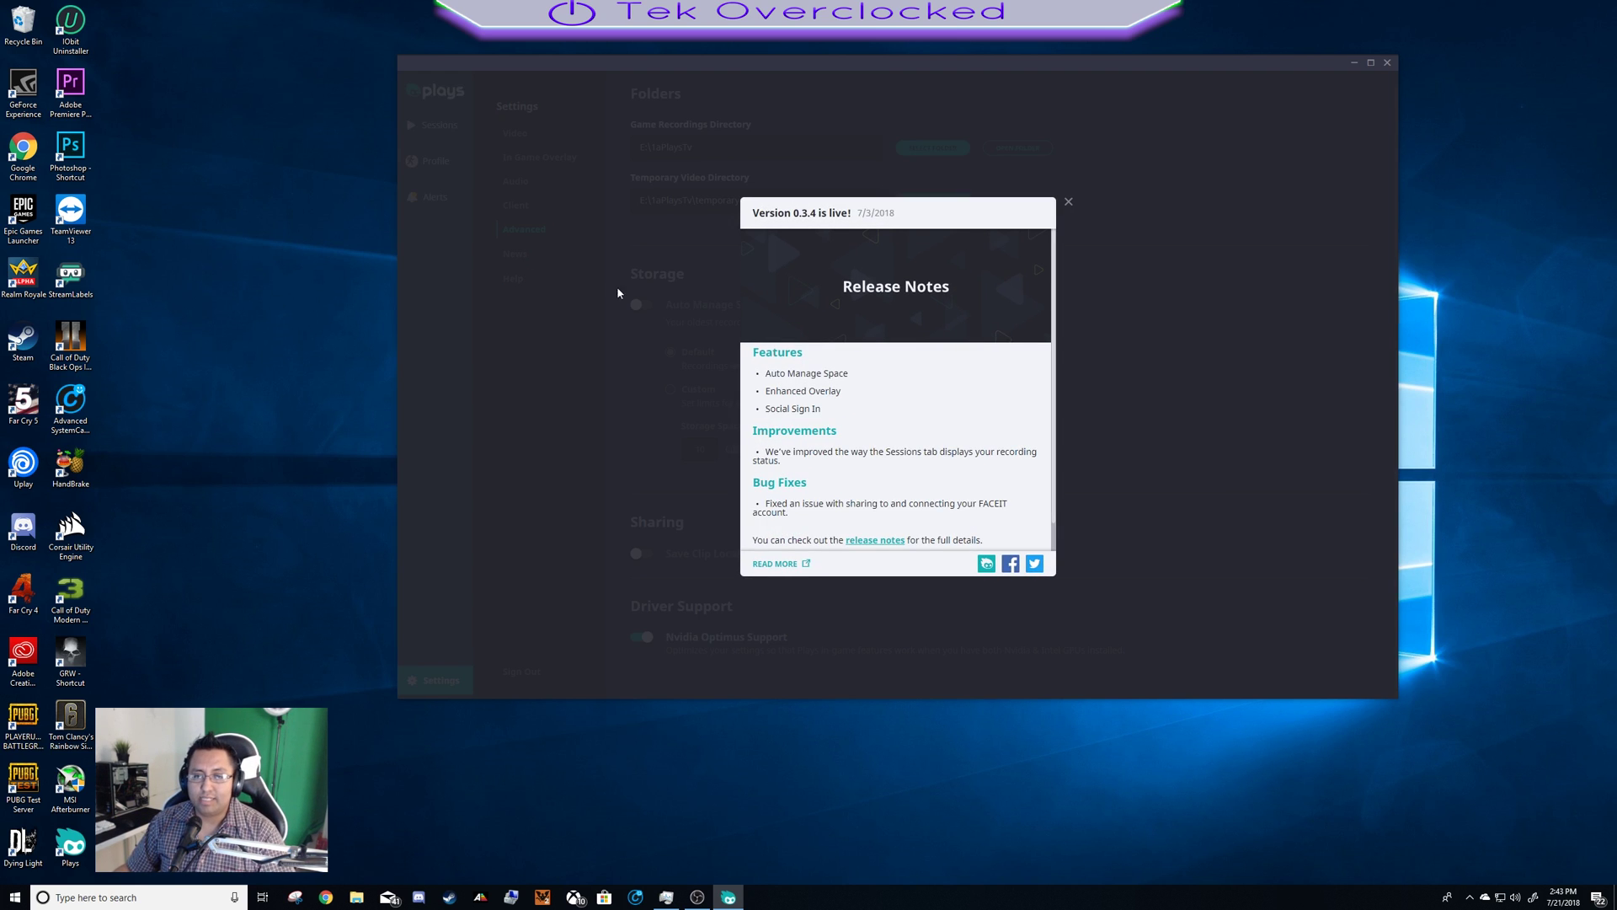
click(1071, 203)
click(515, 279)
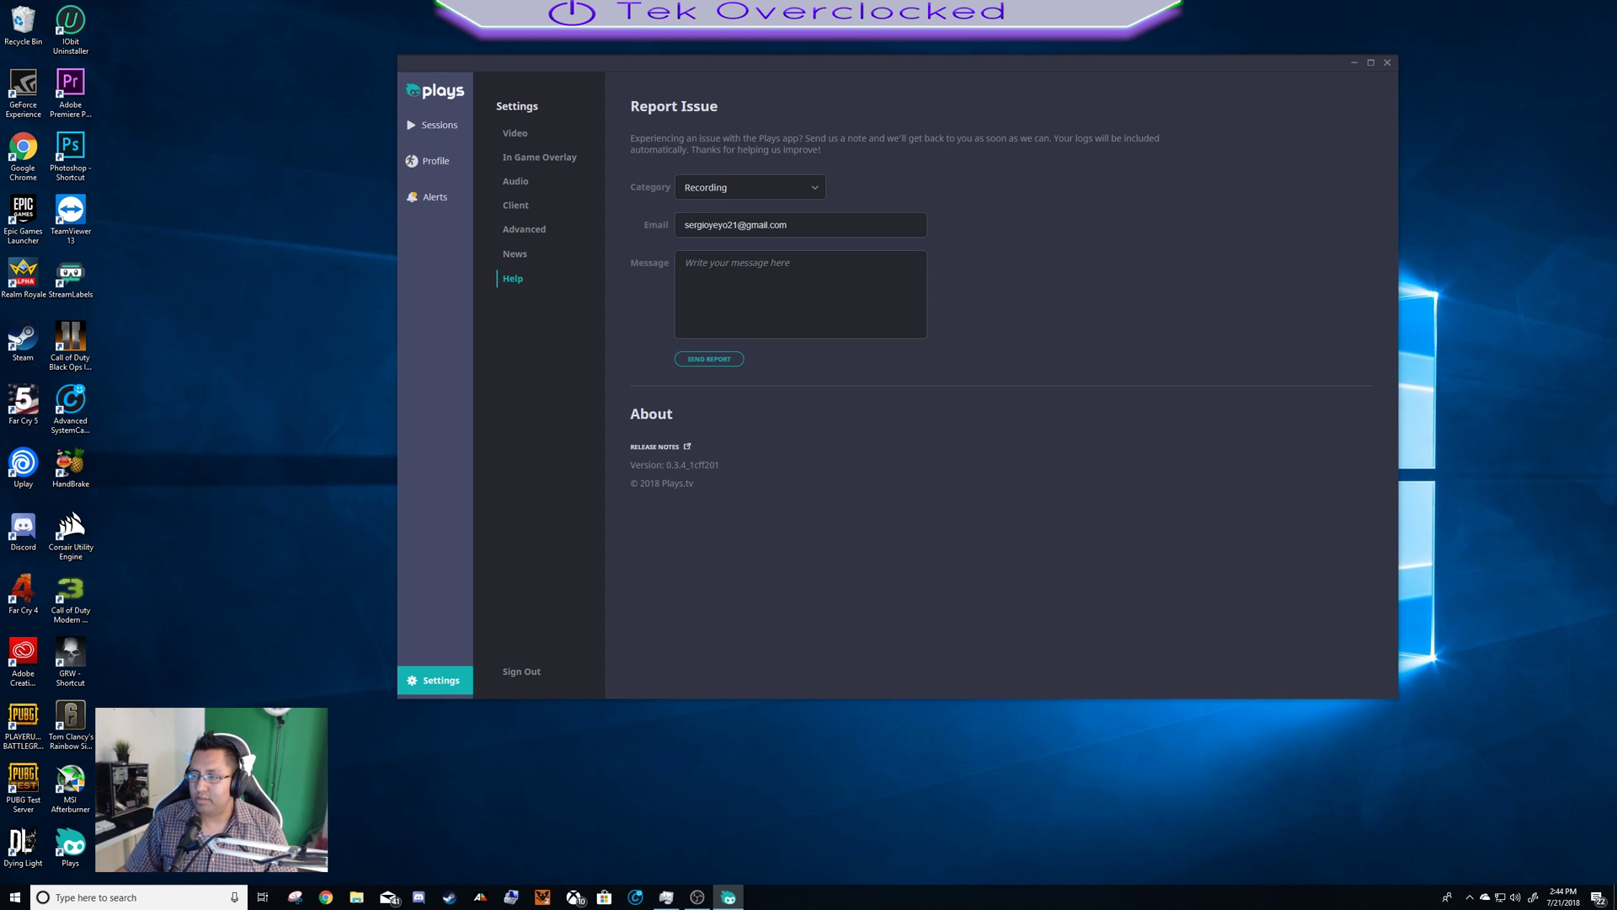
Step: Switch to OBS, view its Output settings for comparison, cancel the dialog and move the OBS window out of the way
click(697, 896)
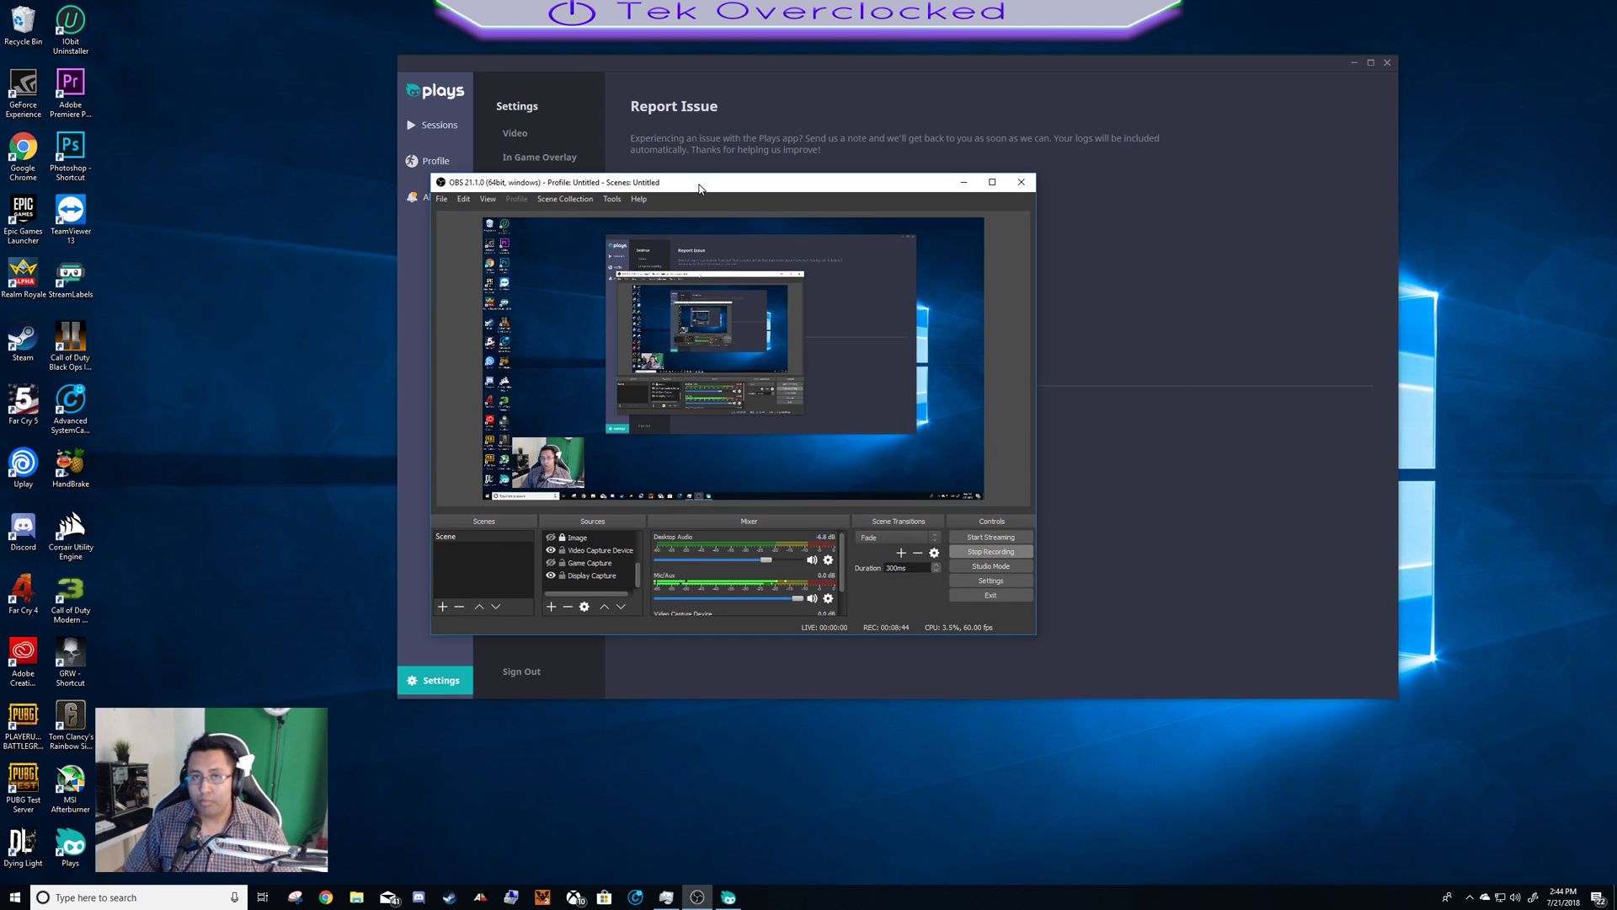
drag(698, 186, 705, 183)
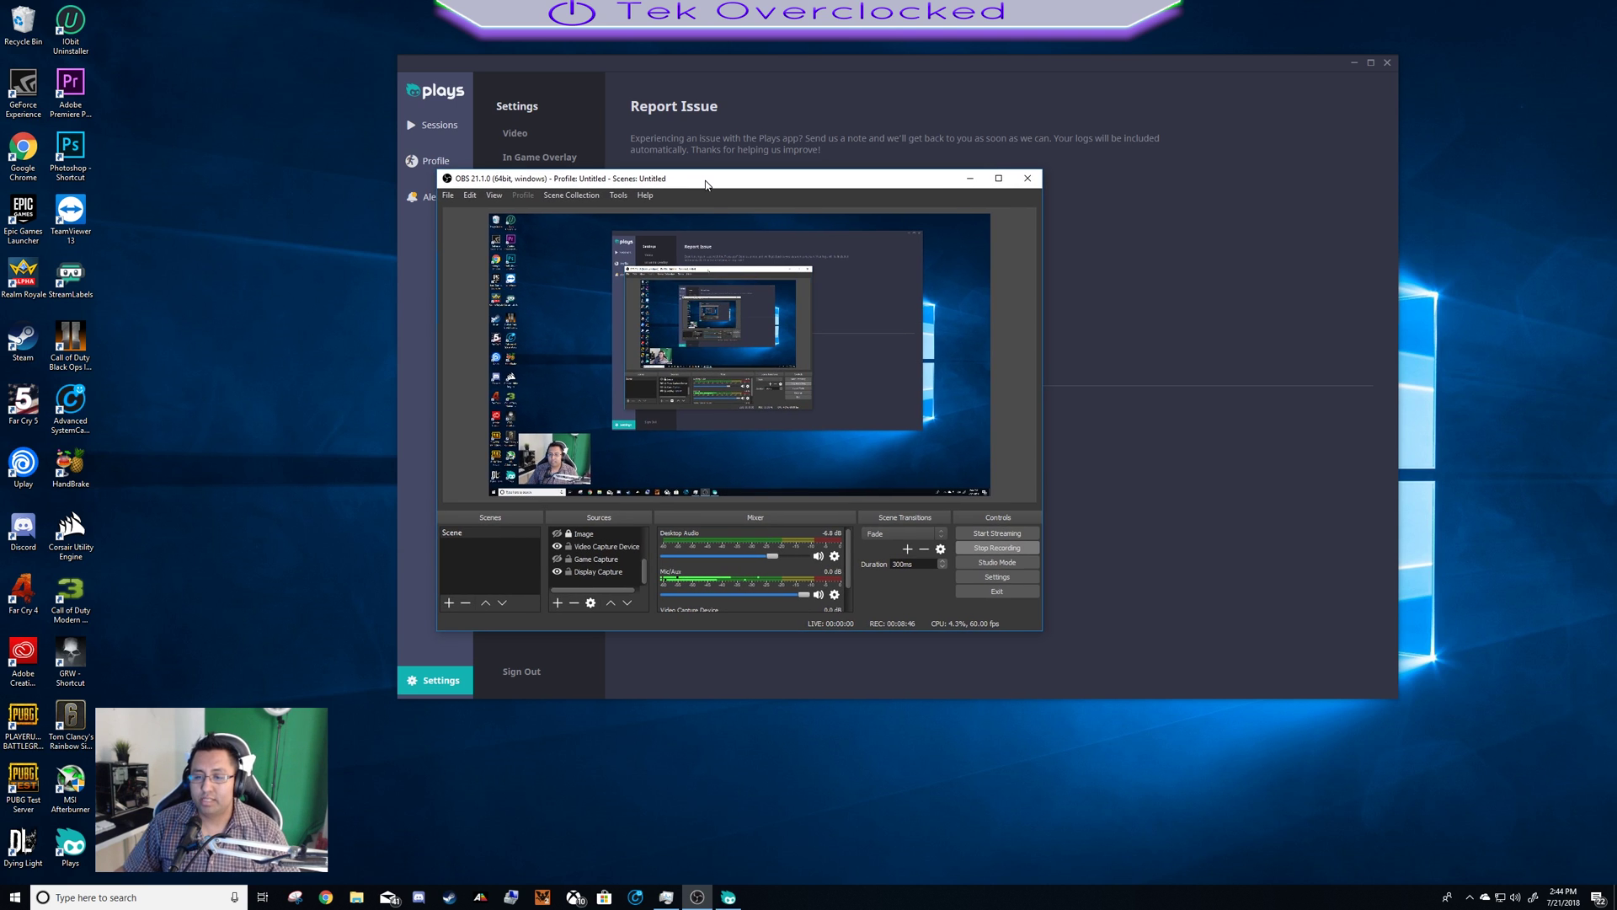
click(974, 577)
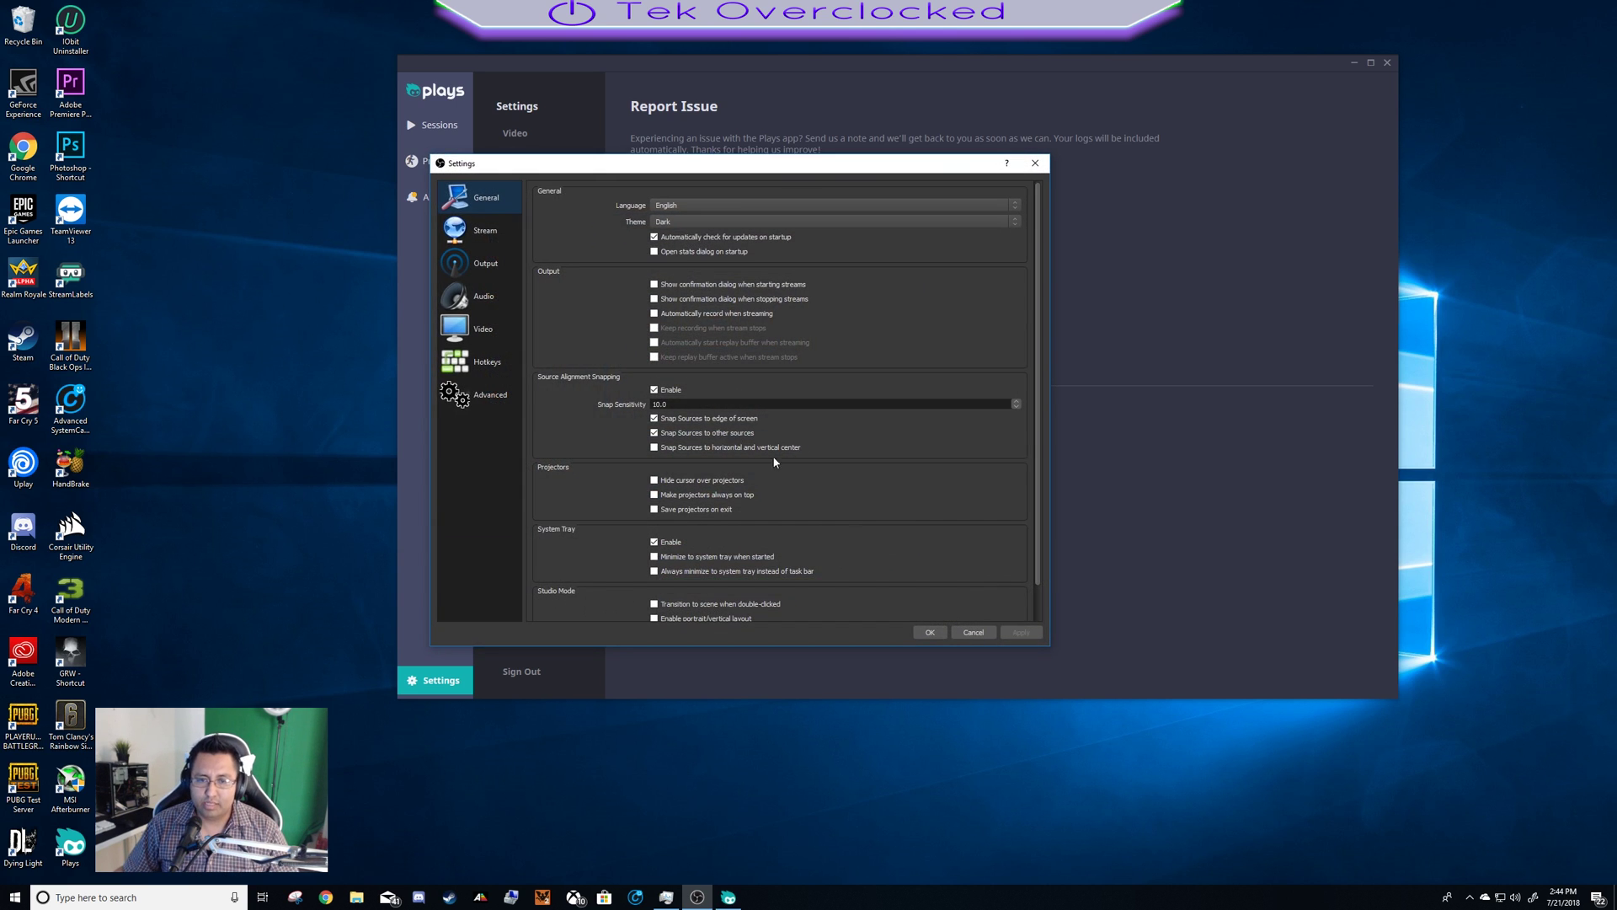
click(486, 263)
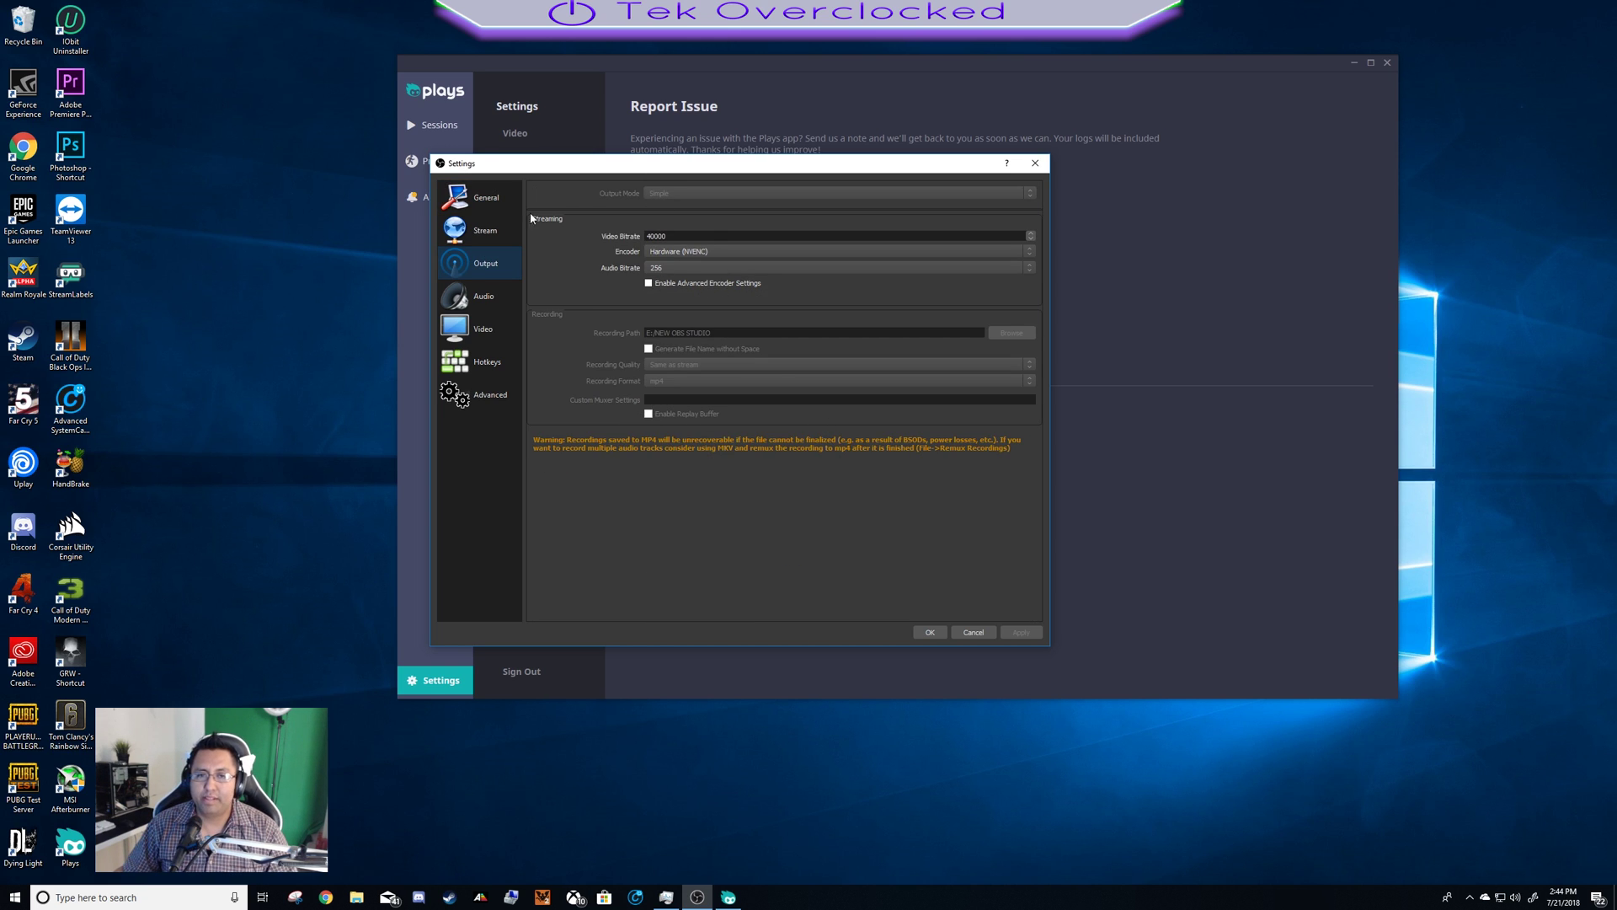
click(973, 632)
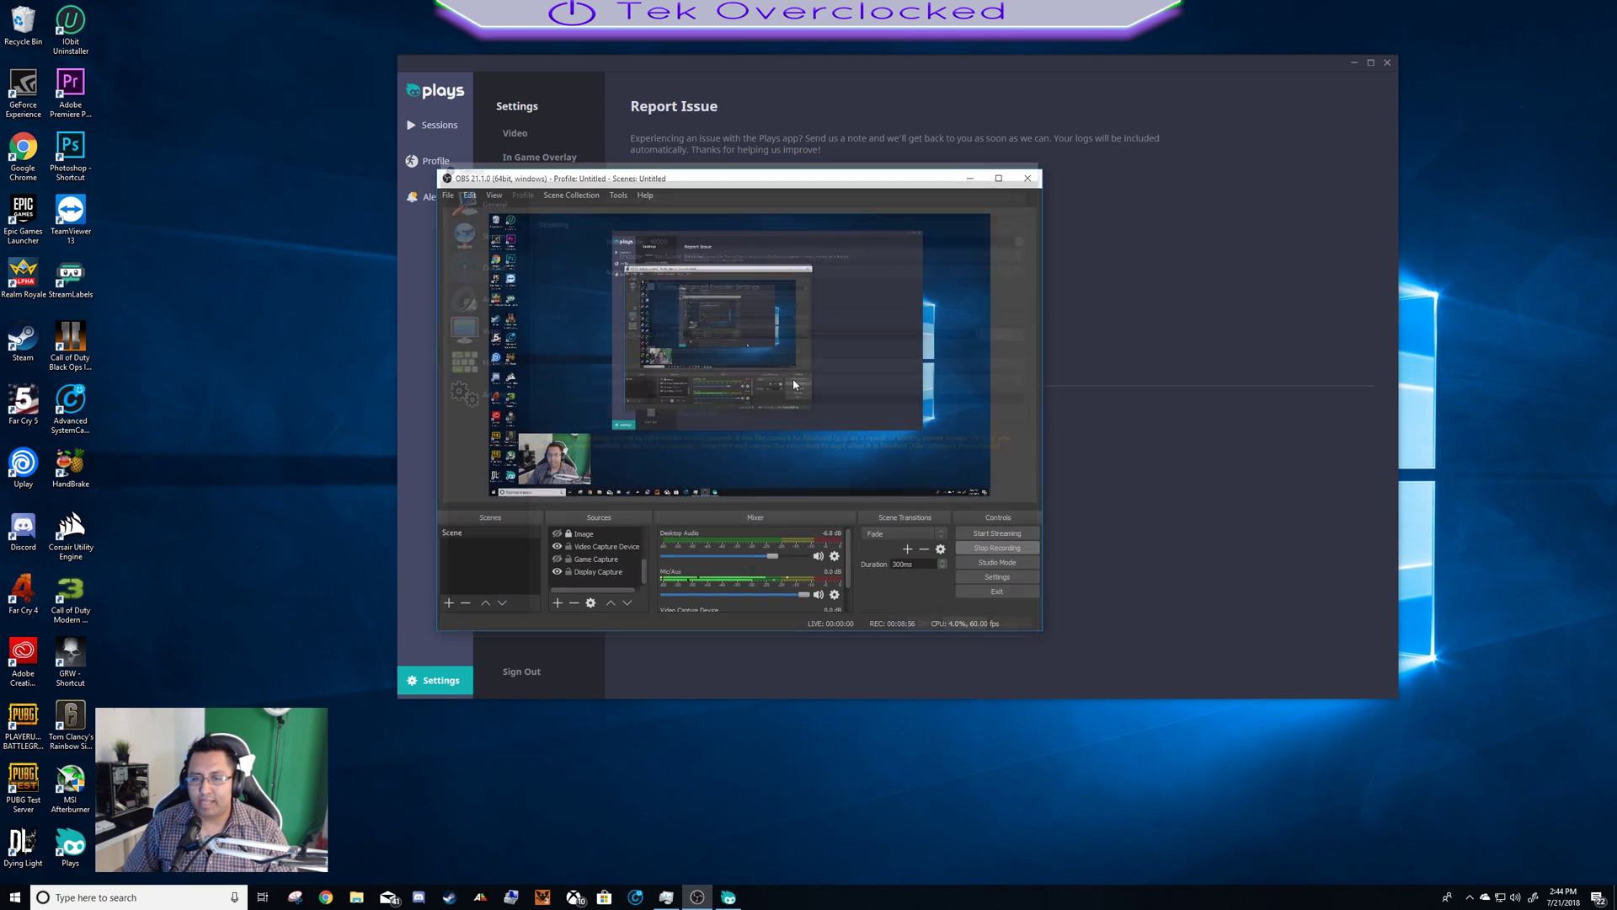
drag(656, 185, 927, 190)
click(1238, 183)
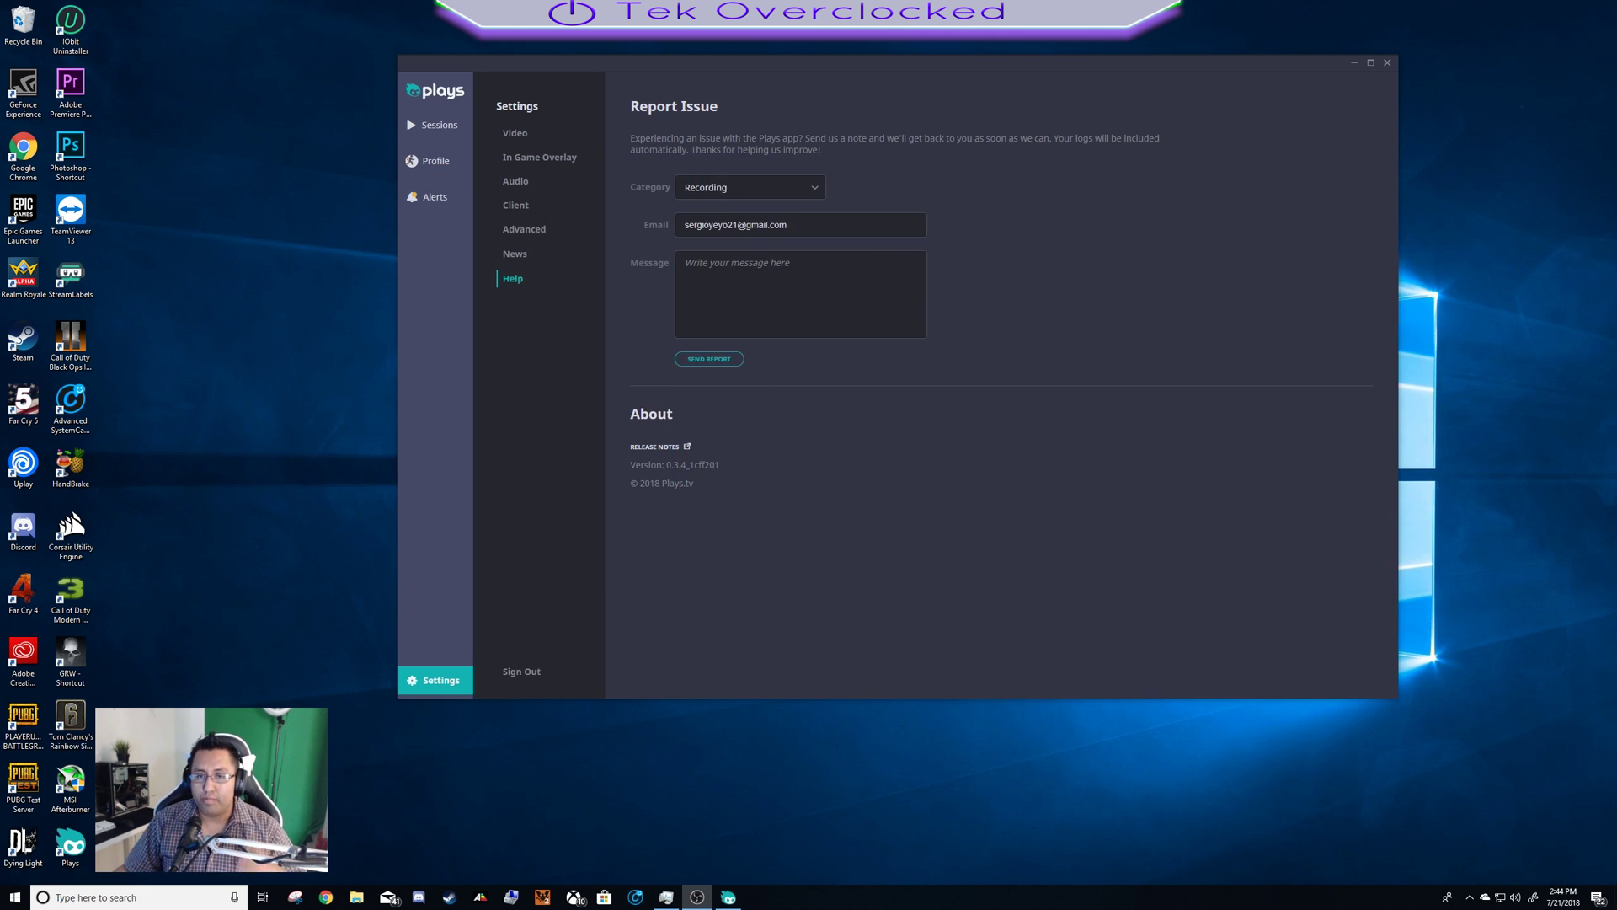
Step: Return to the PLAYERUNKNOWN'S BATTLEGROUNDS session in Plays and briefly show the OBS window over it before moving it away
click(436, 124)
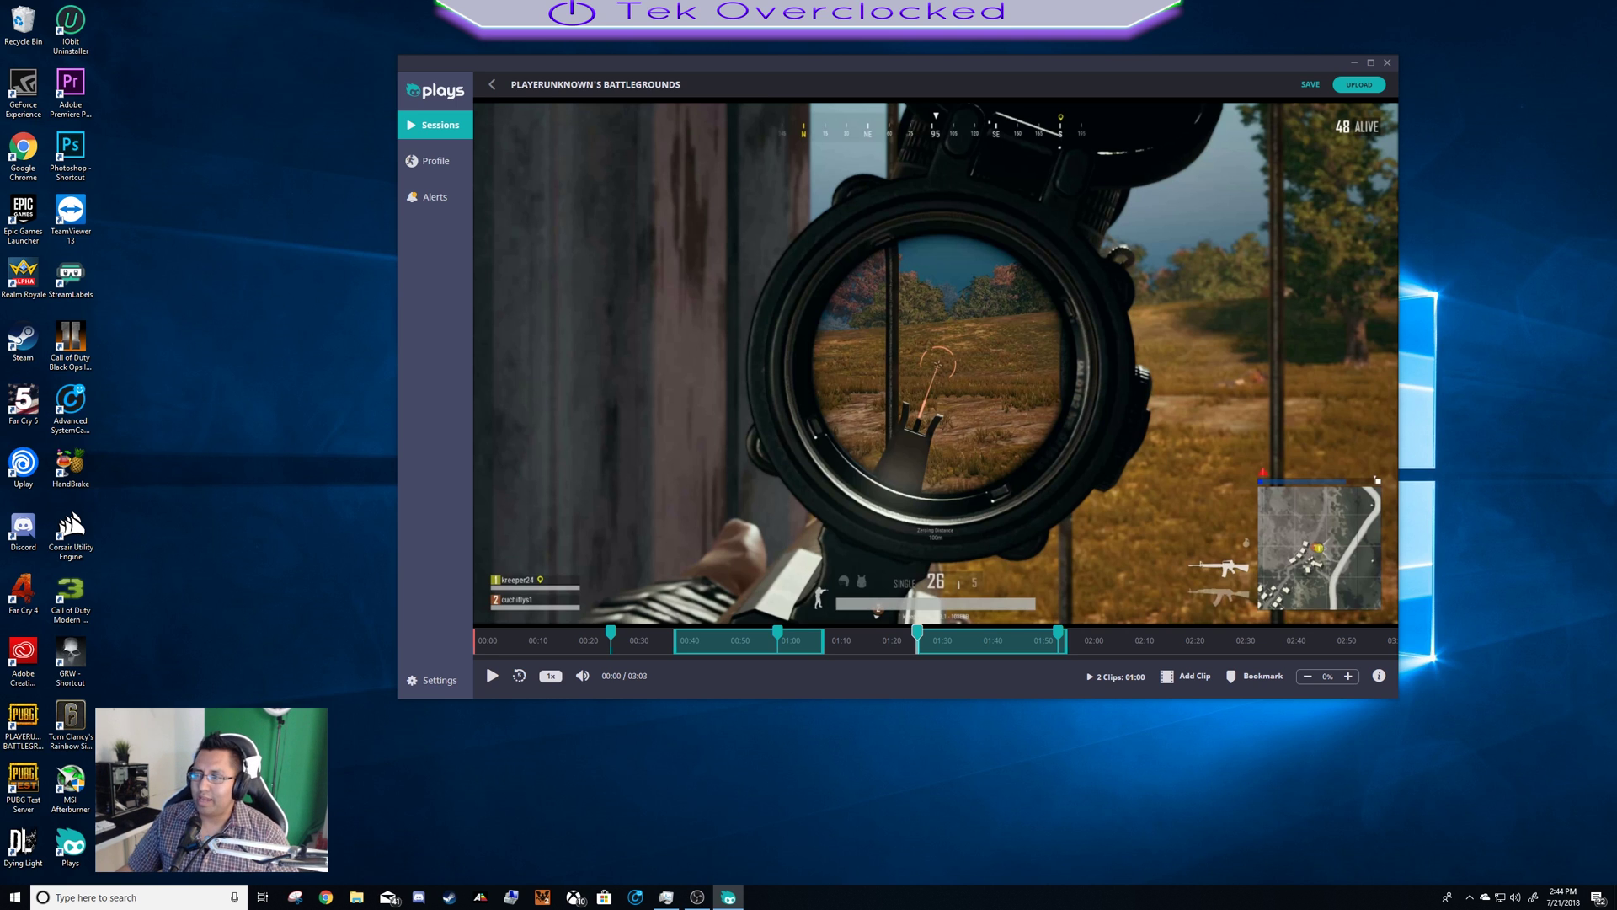
drag(1608, 68, 909, 84)
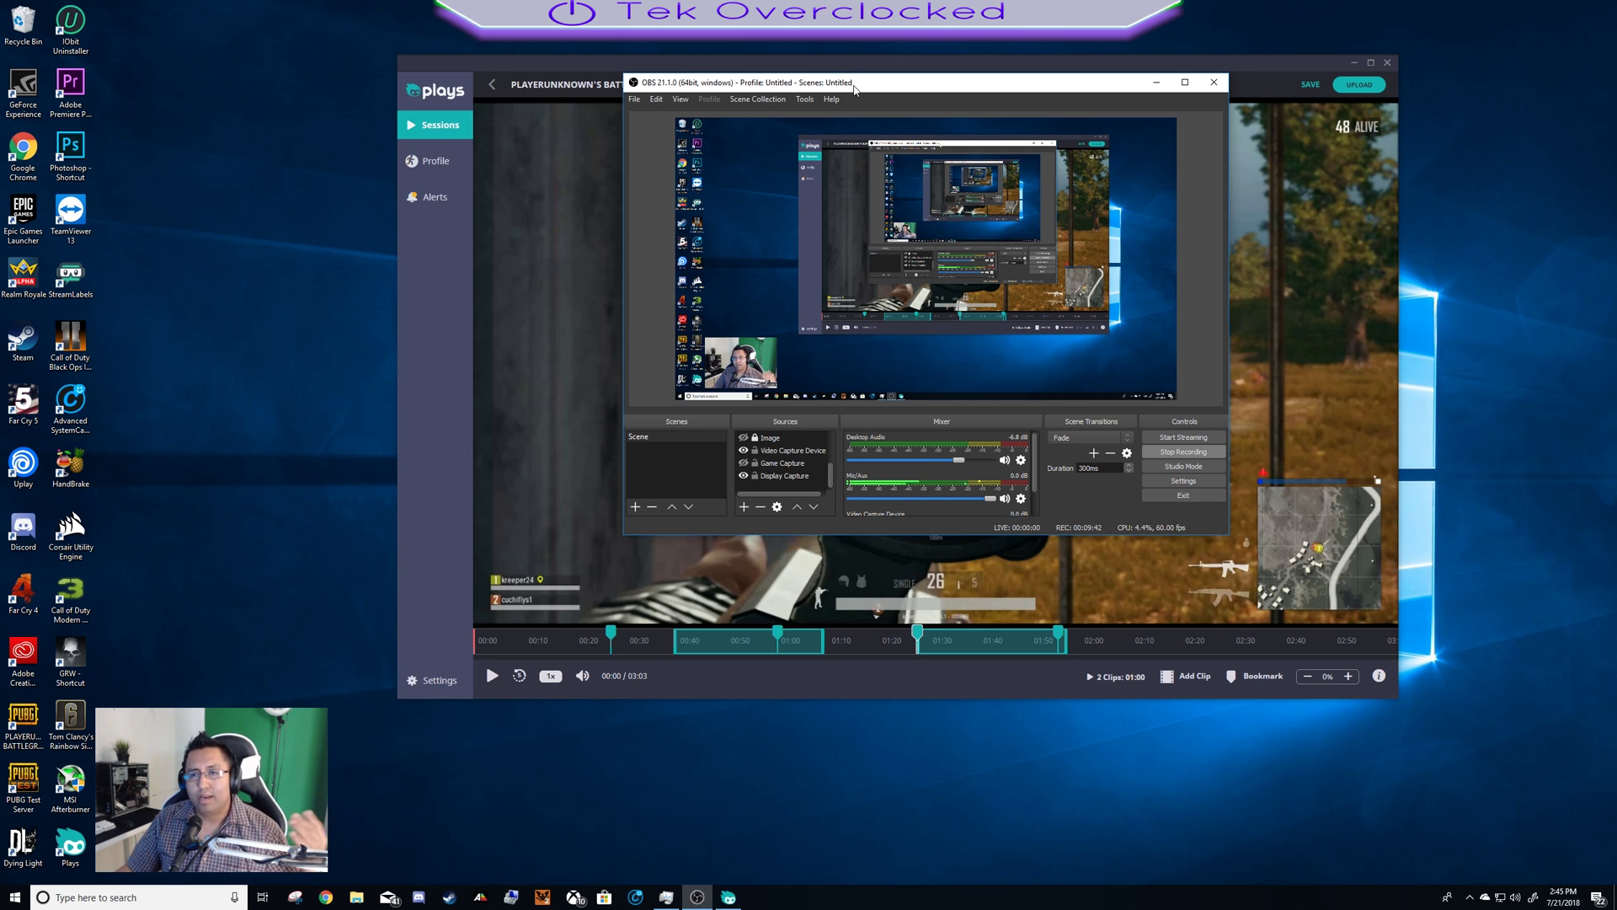
drag(855, 89, 1616, 71)
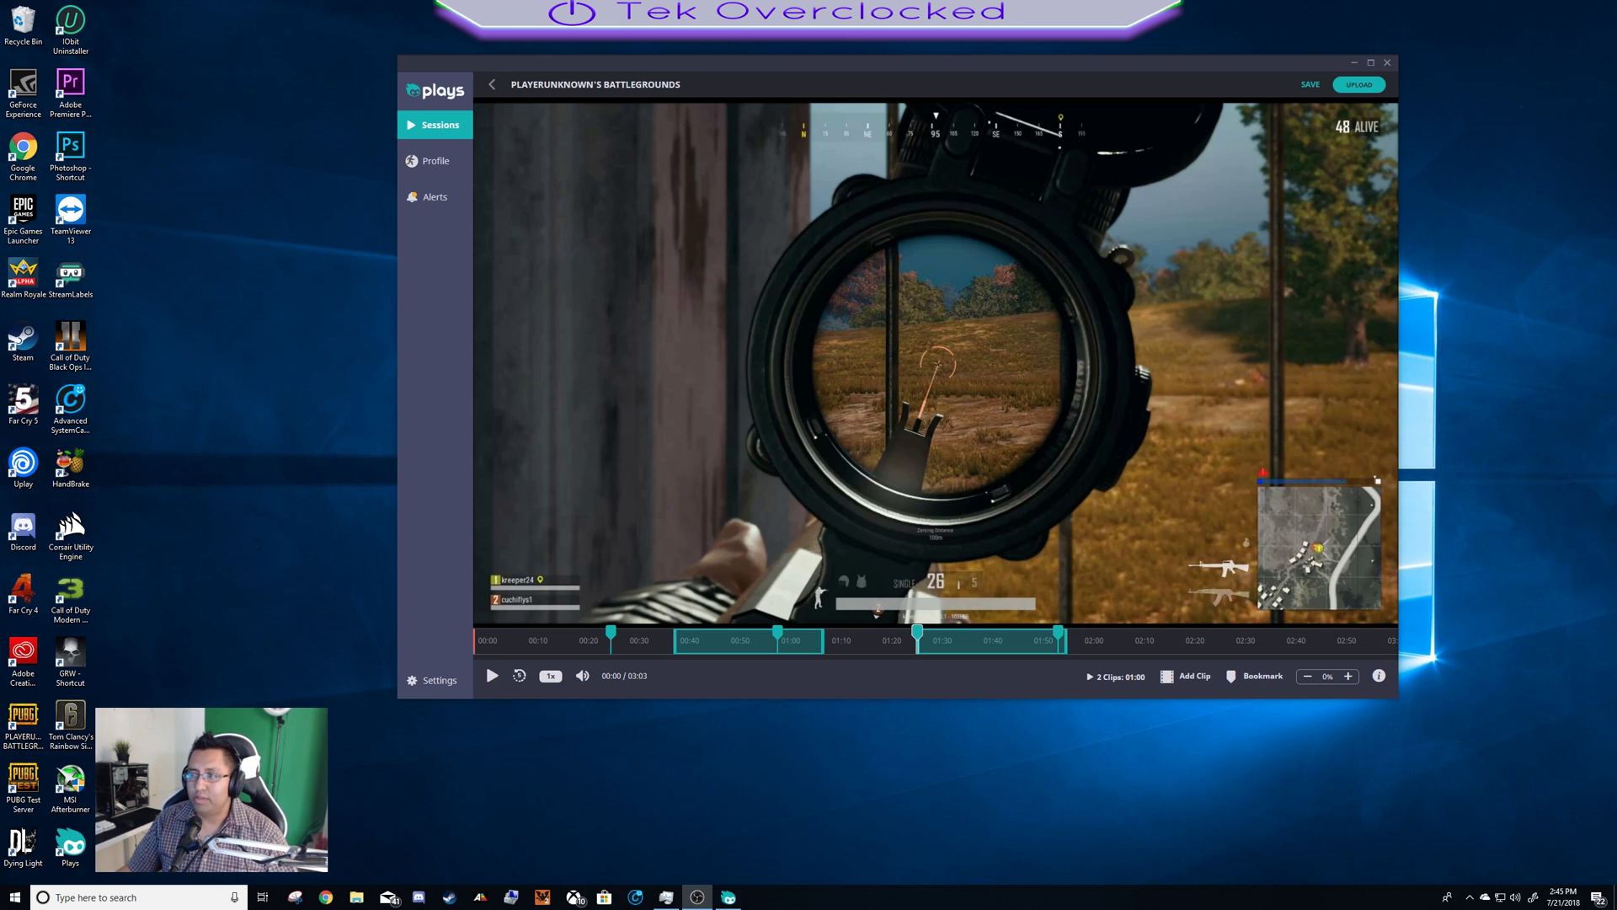